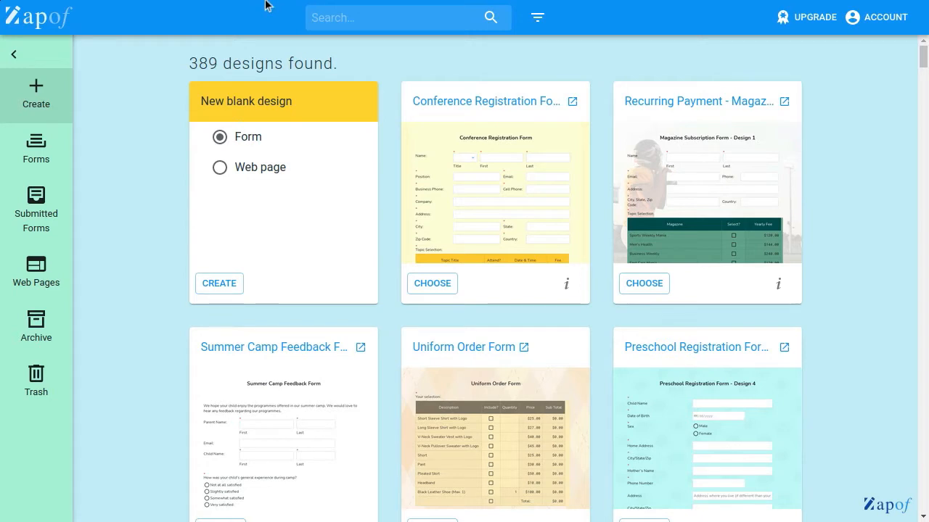
Search the designs for "uniform order form" and create a form from the Reusable Uniform Order Form design.
left_click(330, 13)
type("uniform order form")
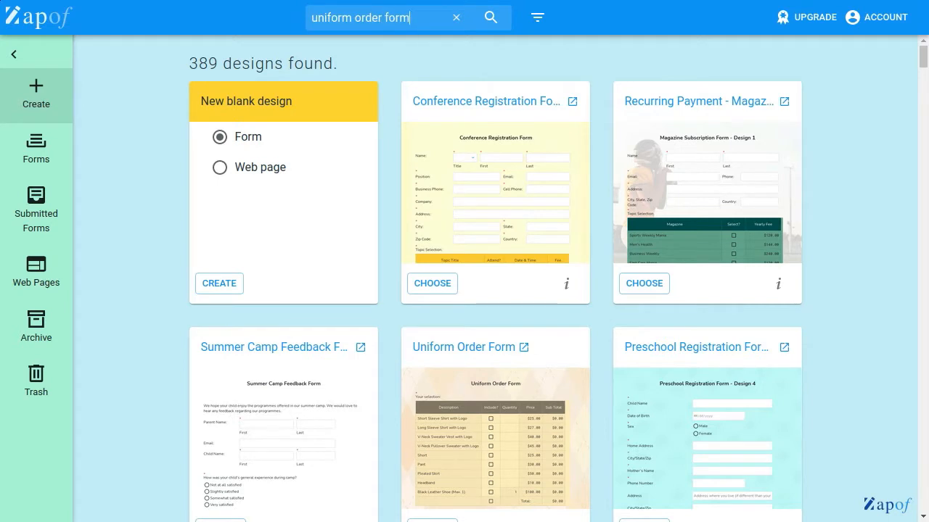
key("Return")
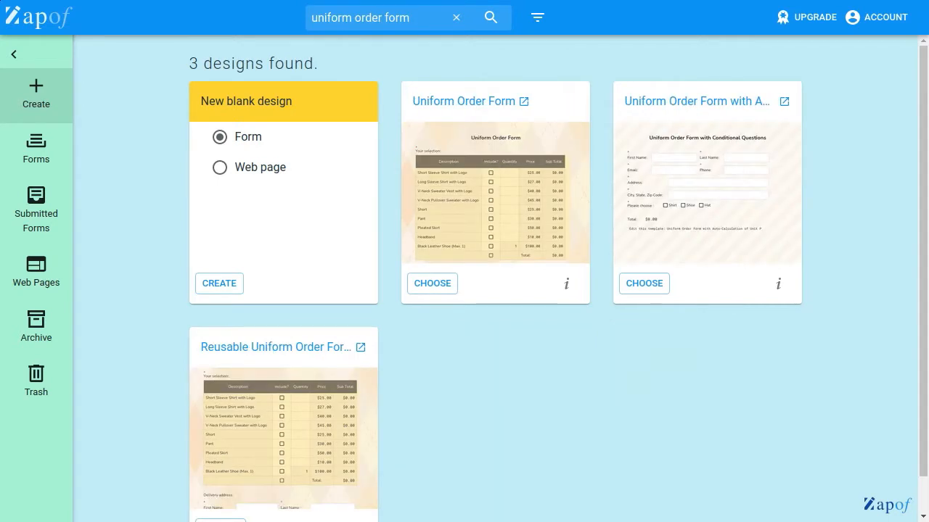
scroll(184, 434, "down", 1)
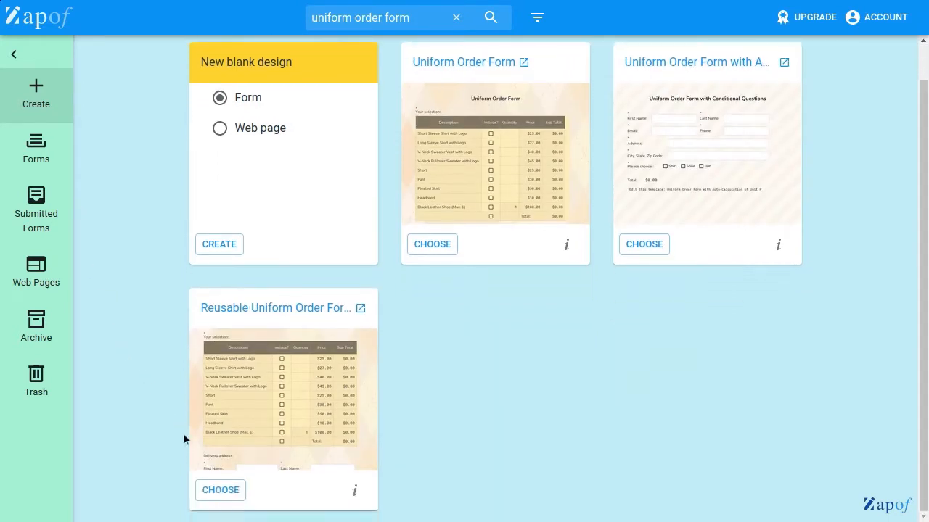
left_click(218, 489)
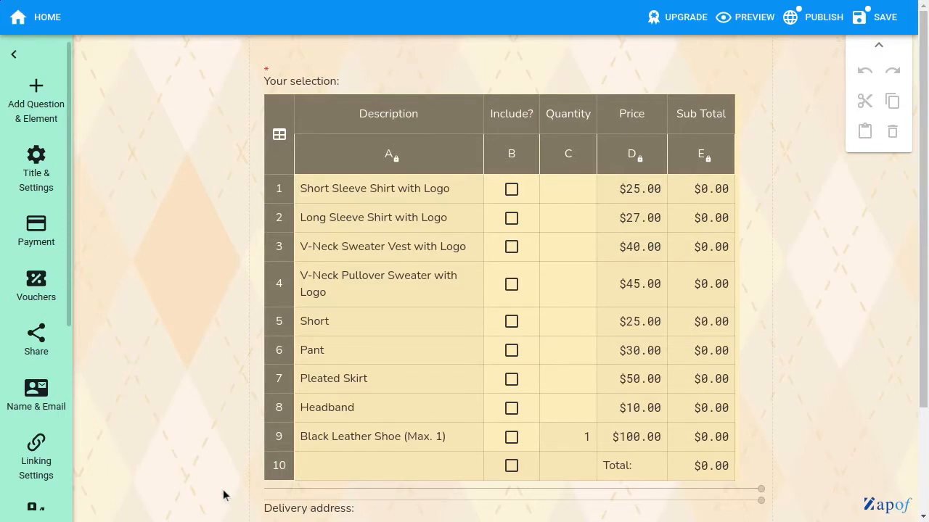
Inspect the formula of the Total cell in the Sub Total column of the order table.
scroll(593, 450, "down", 2)
left_click(709, 331)
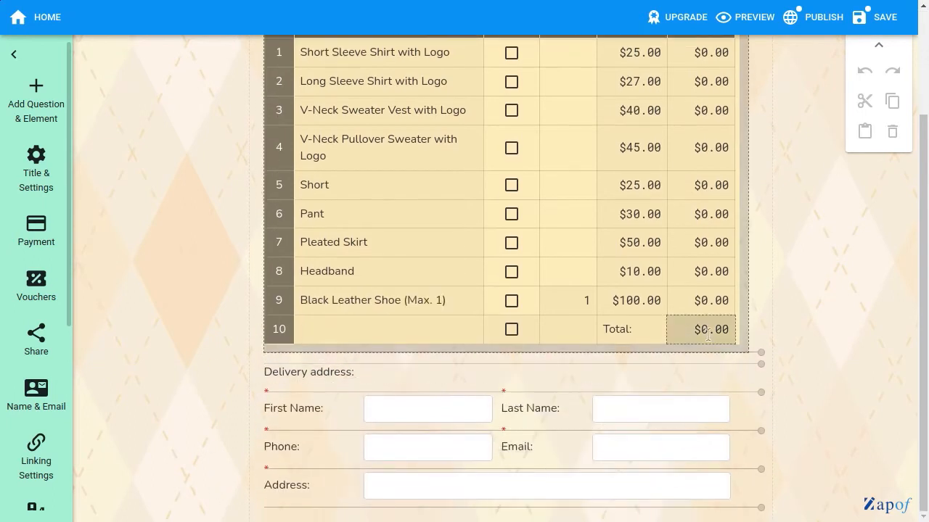
left_click(650, 355)
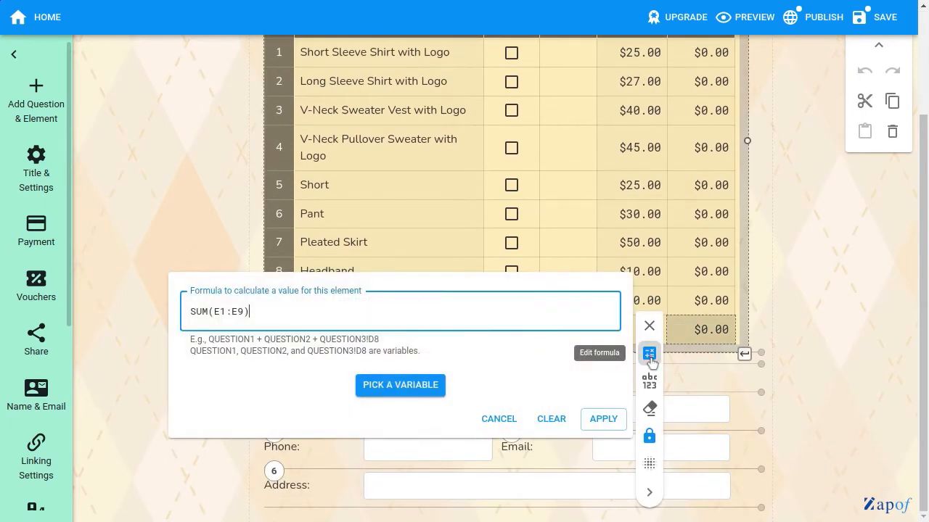
left_click(495, 421)
left_click(175, 382)
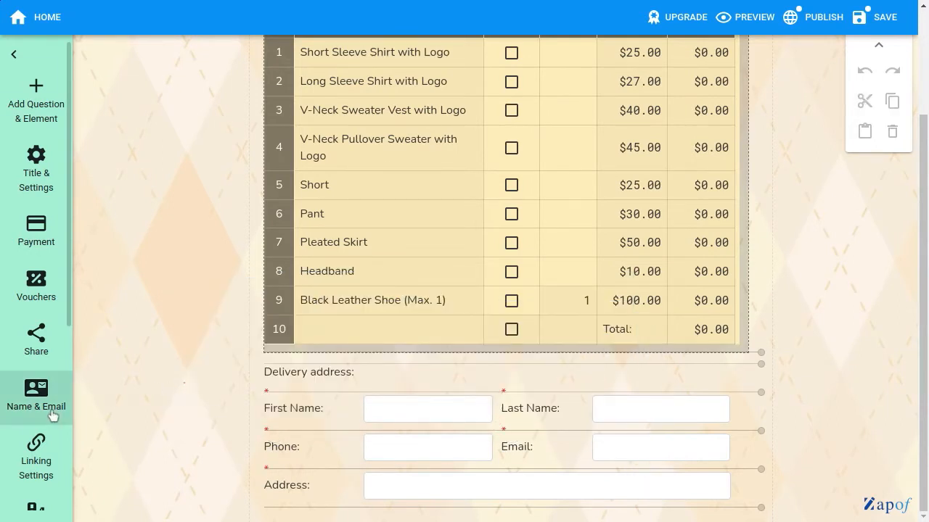
Set the form's linking value to the table's total cell, QUESTION1!E10, and publish the form.
scroll(54, 429, "down", 2)
left_click(33, 397)
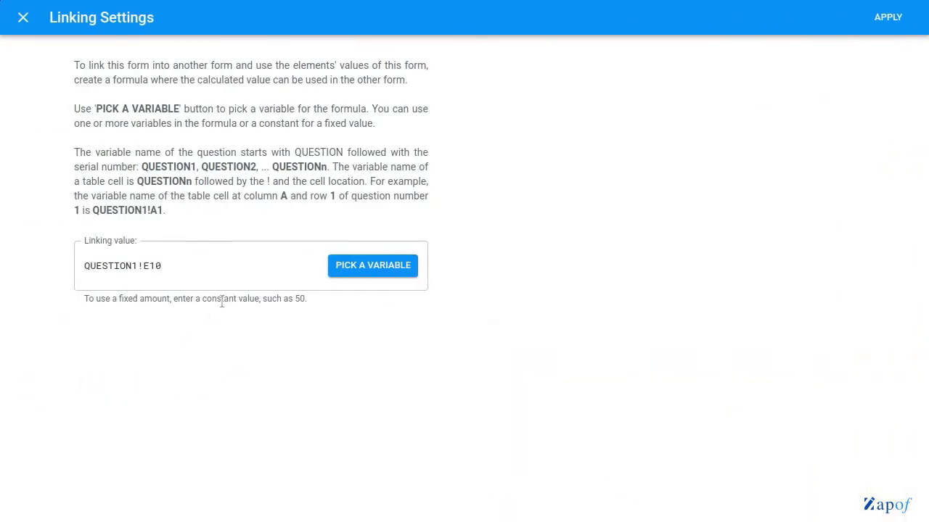
left_click(191, 270)
key("ctrl+a")
key("BackSpace")
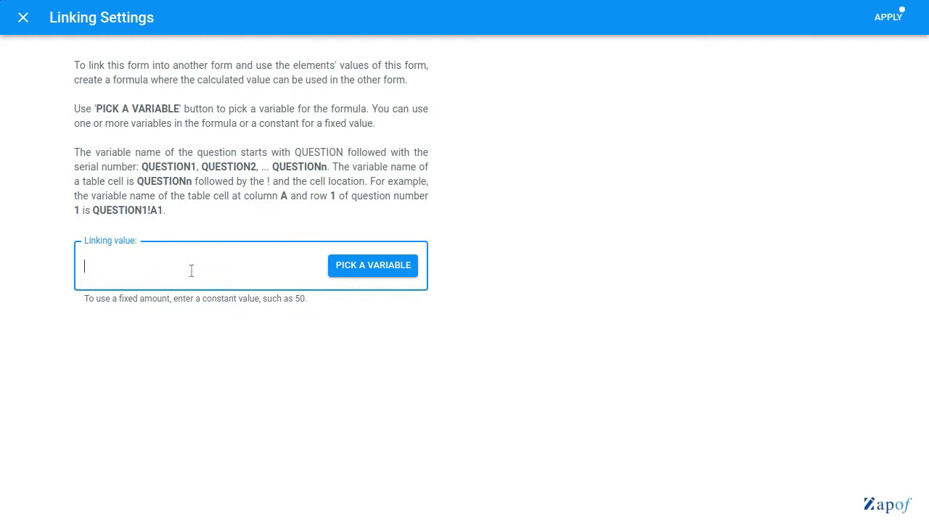
left_click(372, 273)
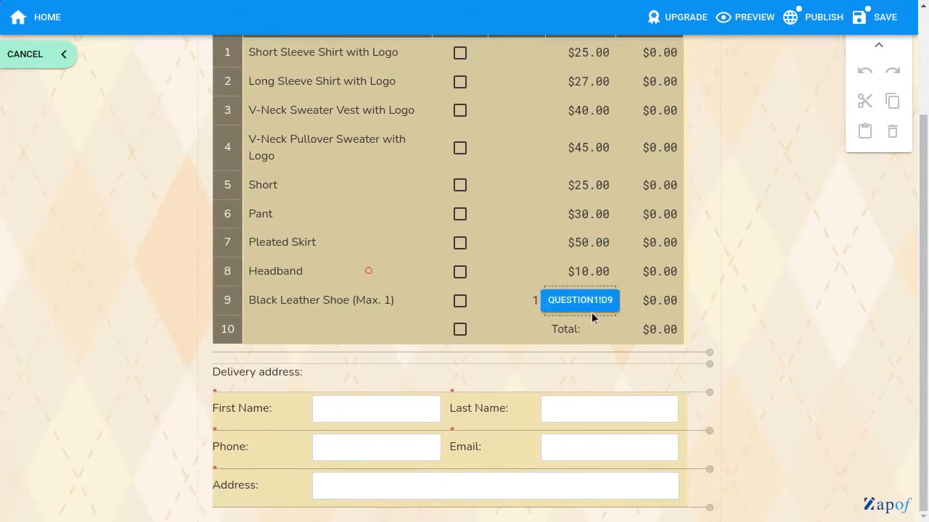
left_click(654, 331)
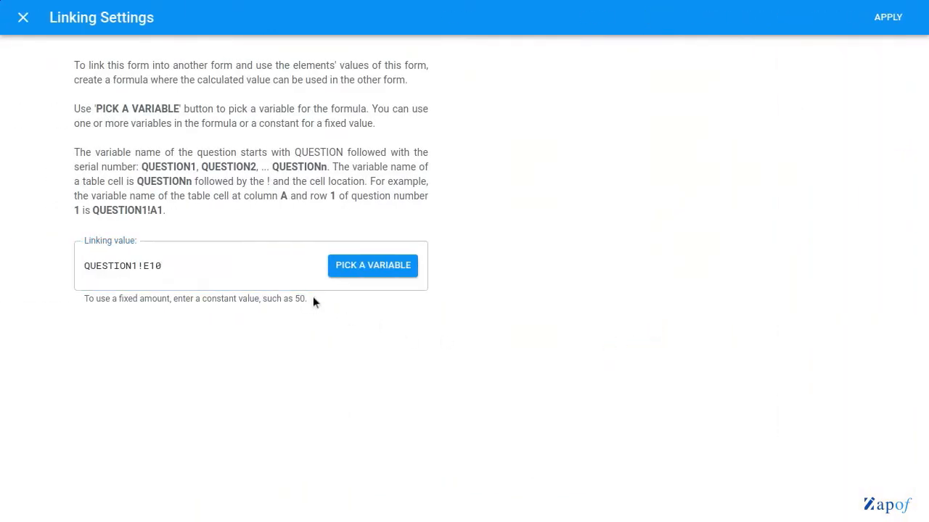
left_click(888, 20)
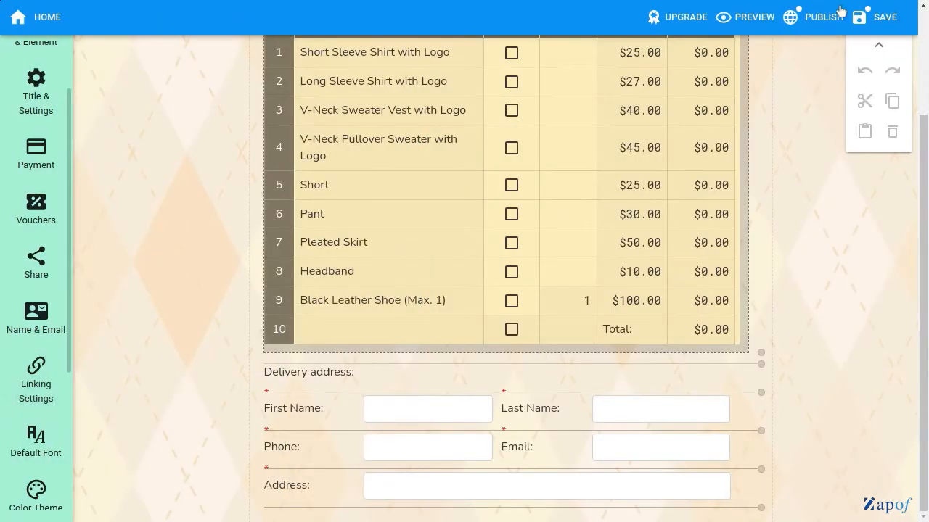
left_click(818, 29)
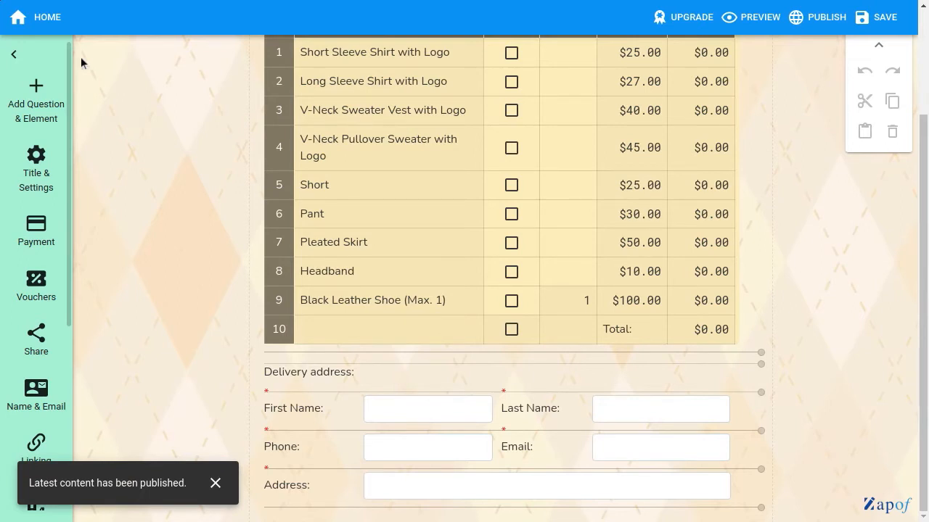
Return to the home page and create a new blank form.
left_click(34, 16)
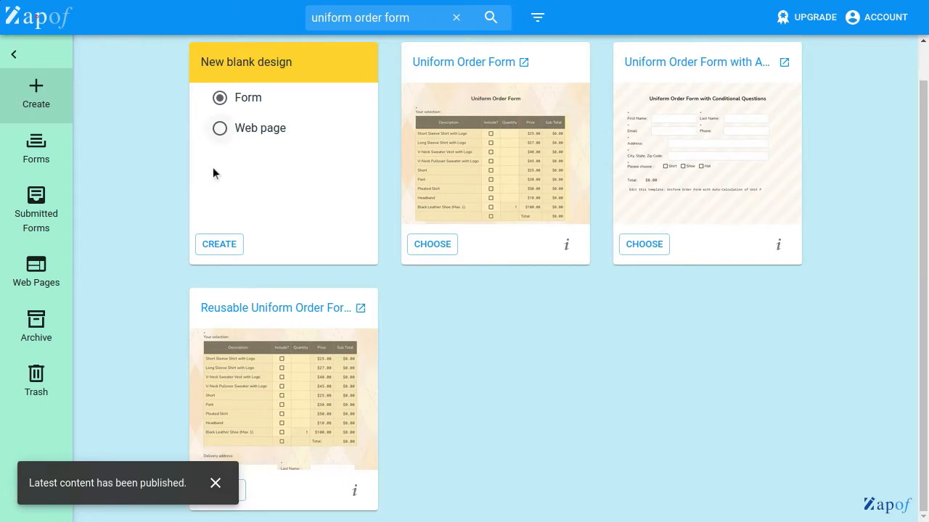
left_click(219, 97)
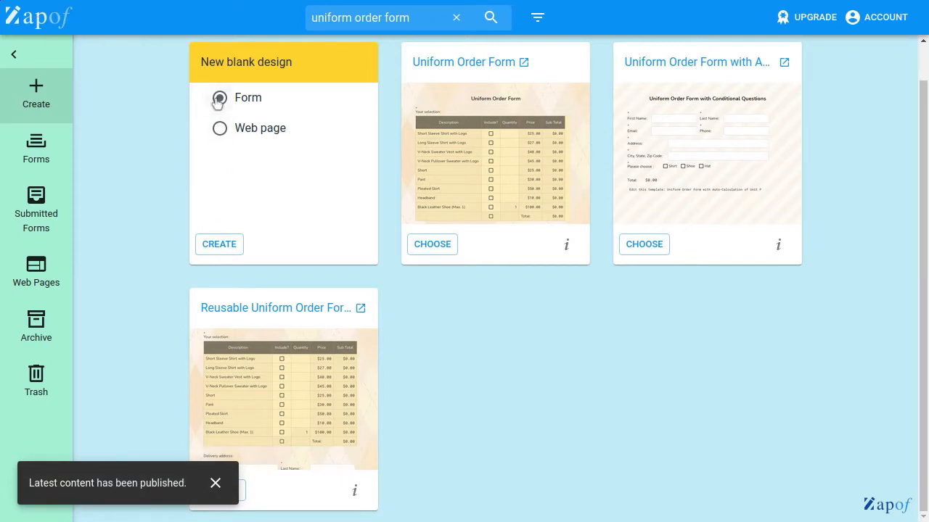
left_click(217, 244)
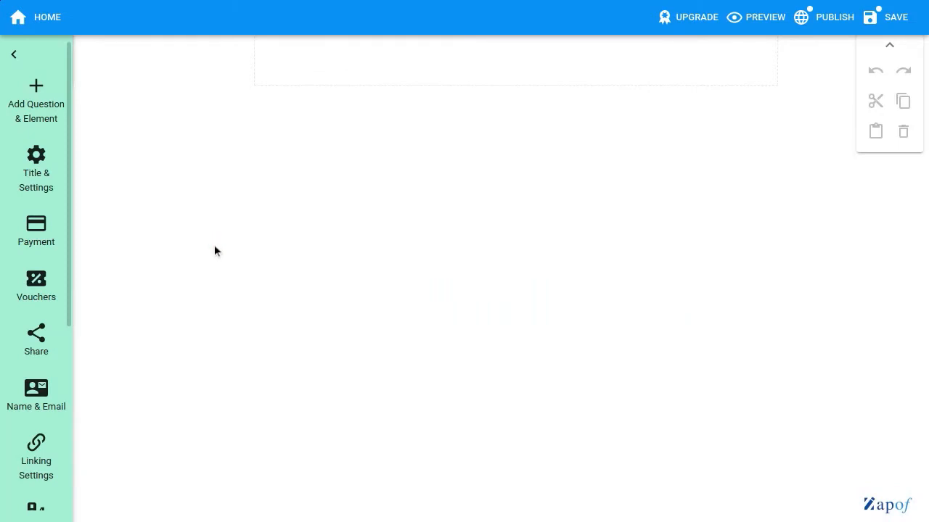
Add a text element to the form reading "Primary School Uniform Order Form".
left_click(41, 109)
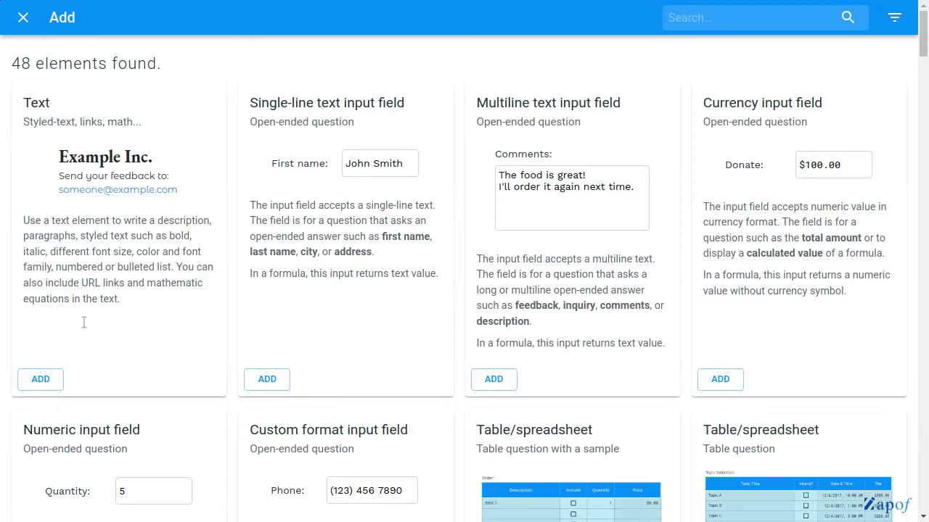
left_click(28, 380)
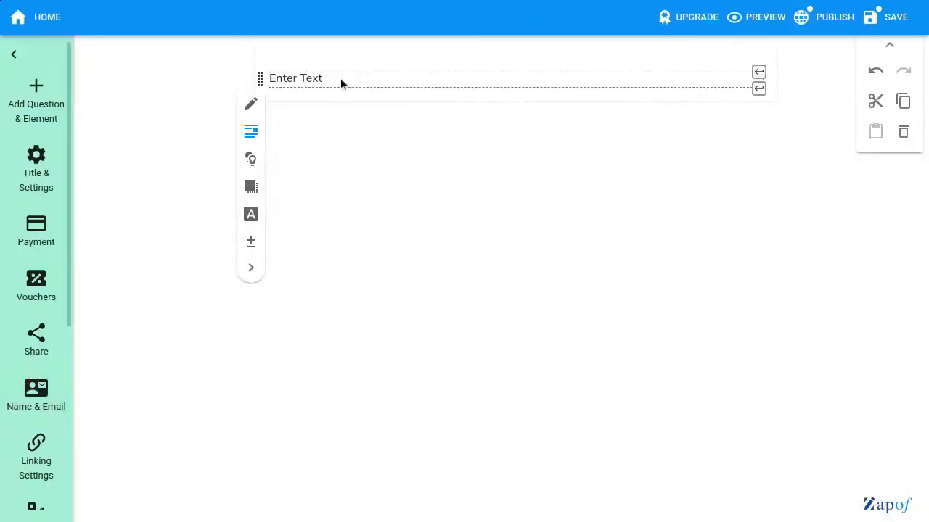
left_click(340, 79)
key("ctrl+a")
type("Pr")
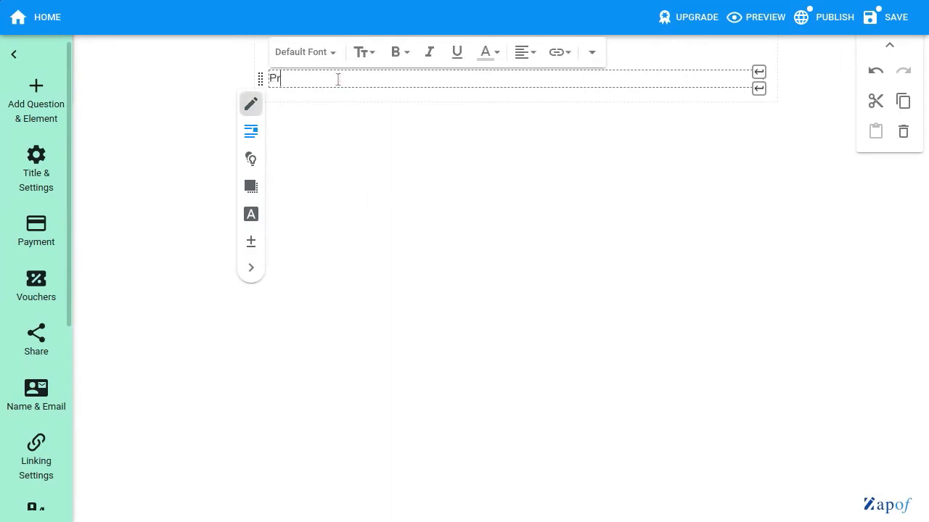
type("imary School Uniform ")
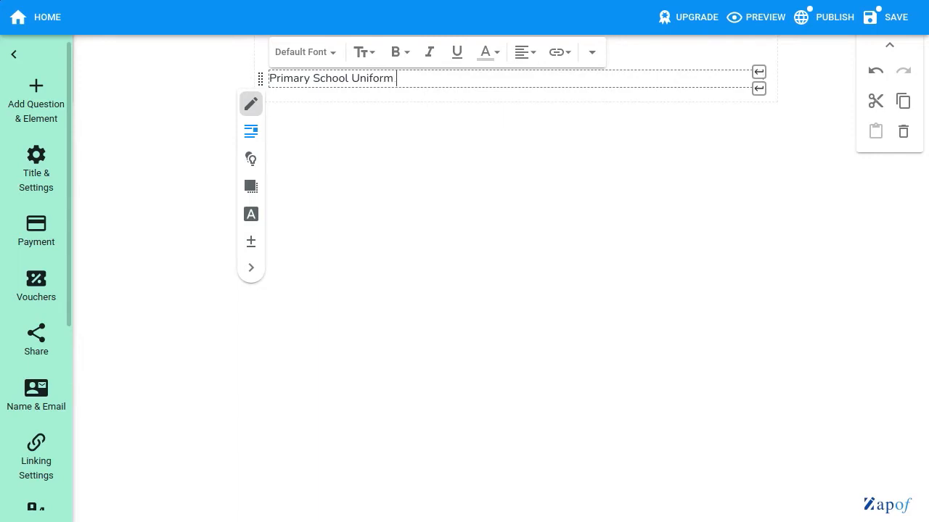
type("Order Form")
Center the title text and format it as Heading 1.
key("ctrl+a")
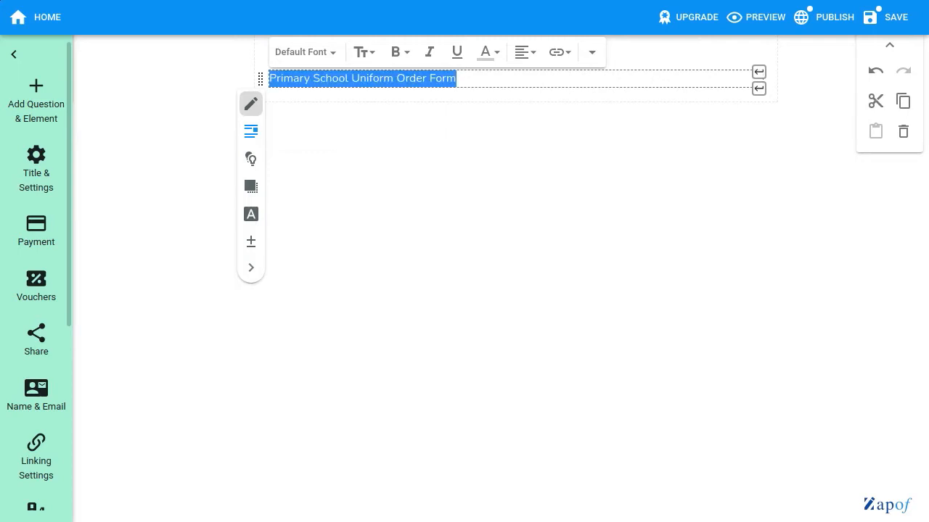
left_click(524, 57)
left_click(527, 119)
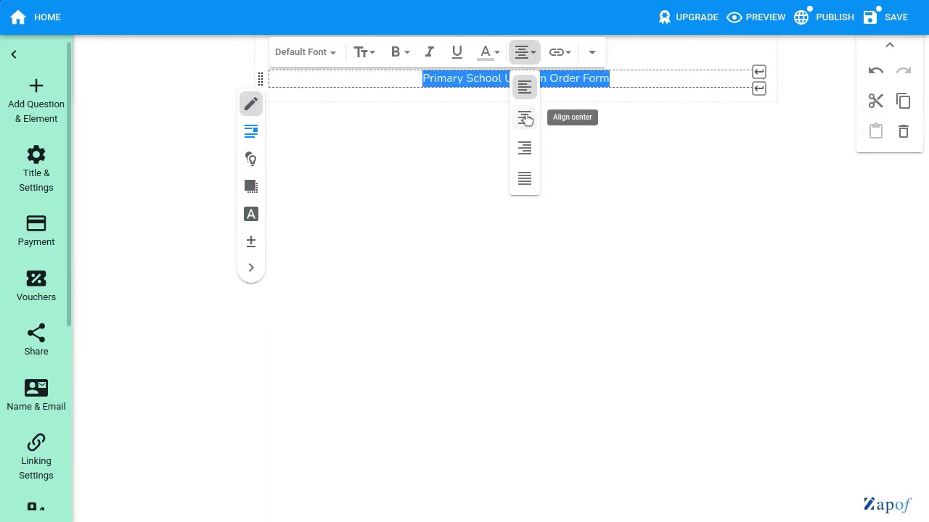
left_click(592, 53)
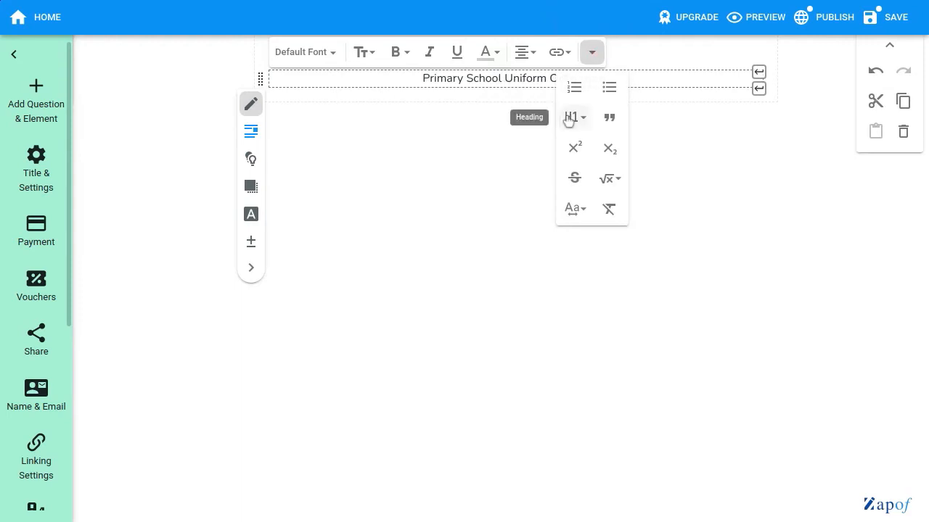
left_click(569, 120)
left_click(589, 87)
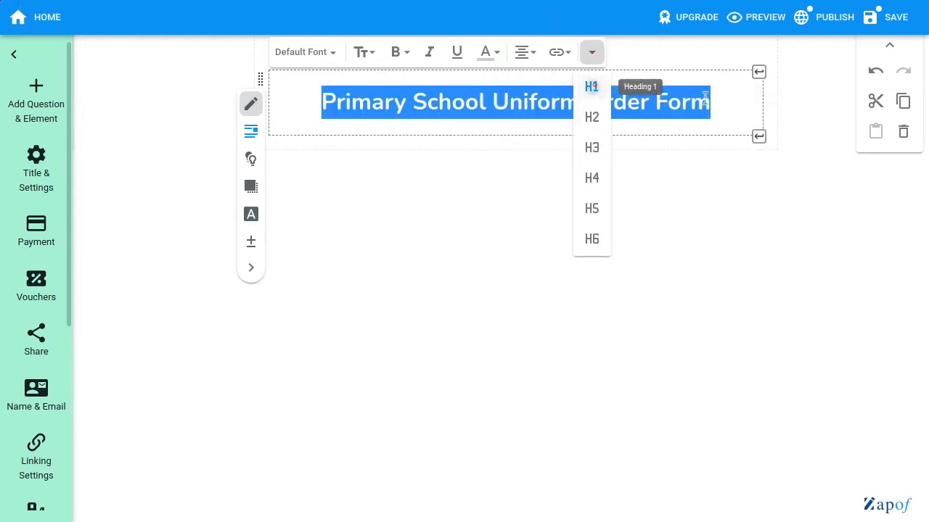
Add a linked element on a new line below the title, linking the published Reusable Uniform Order Form.
left_click(759, 135)
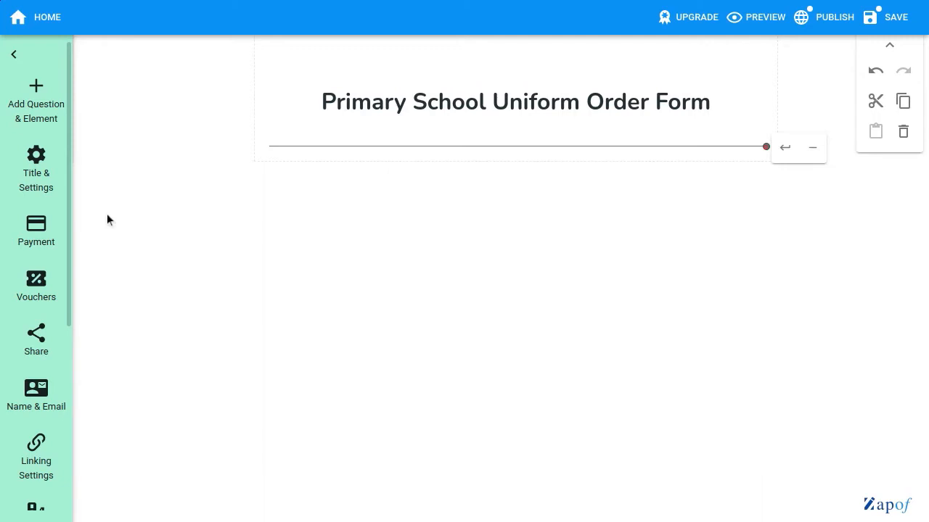
left_click(36, 102)
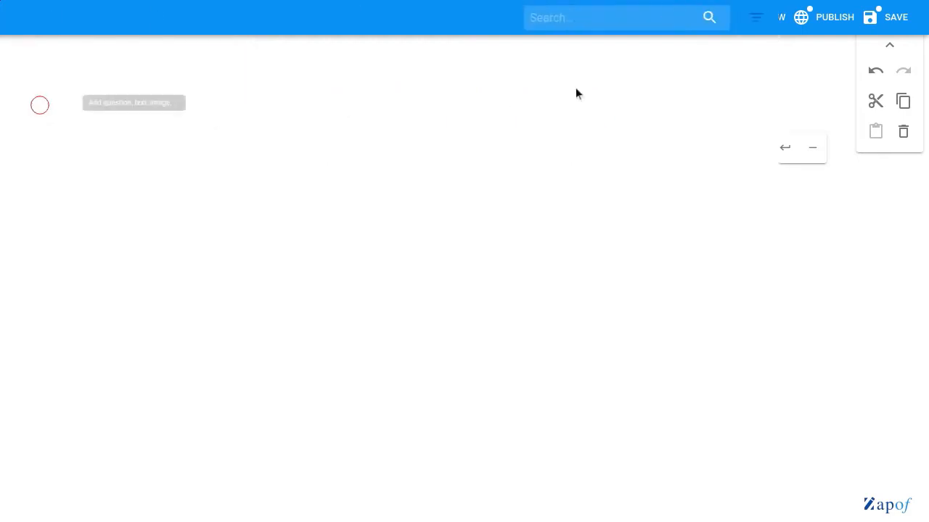
left_click(721, 22)
type("linked")
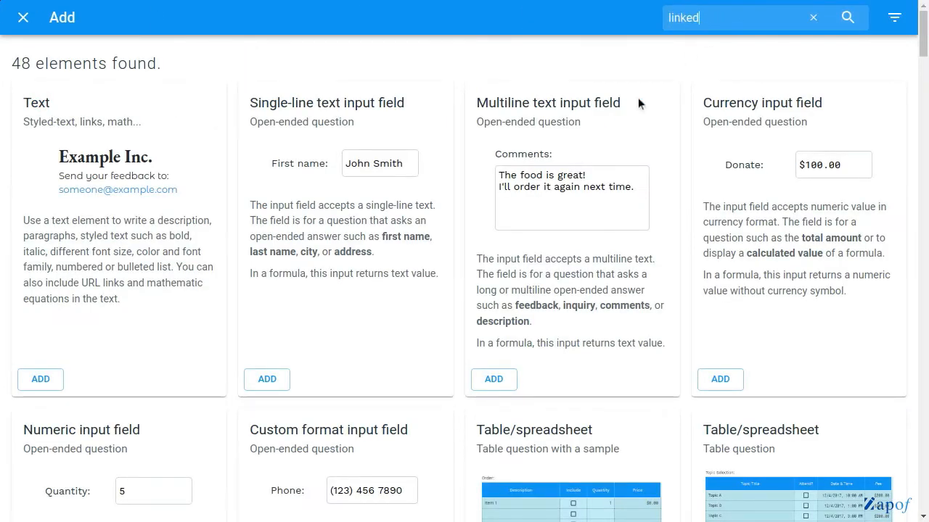
key("Return")
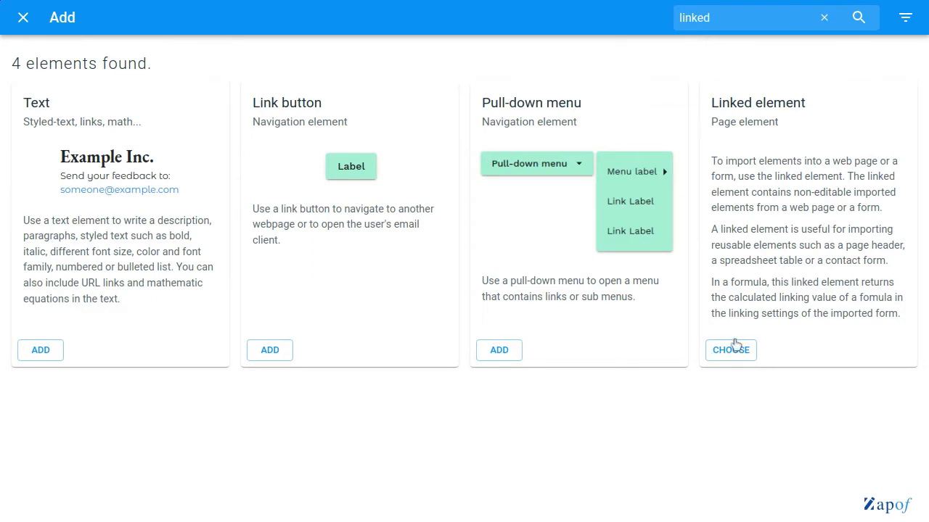
left_click(735, 355)
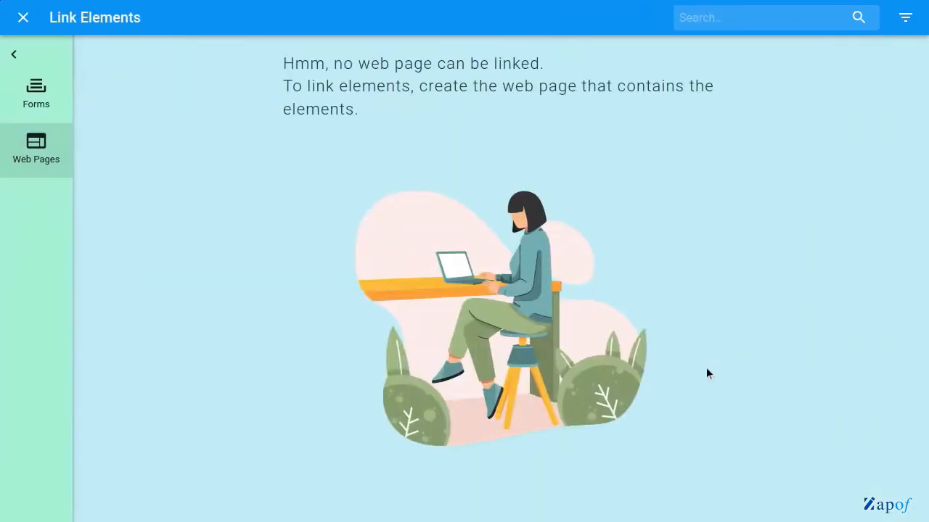
left_click(52, 109)
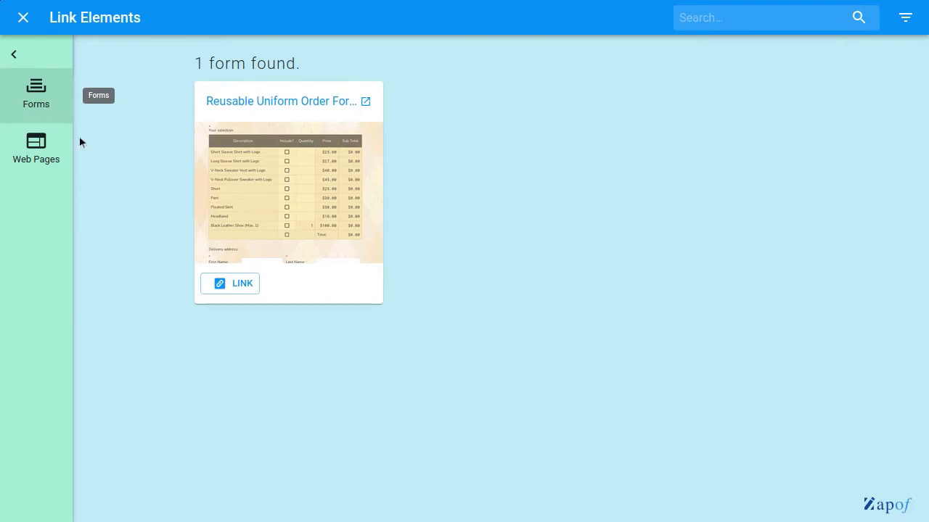
left_click(236, 284)
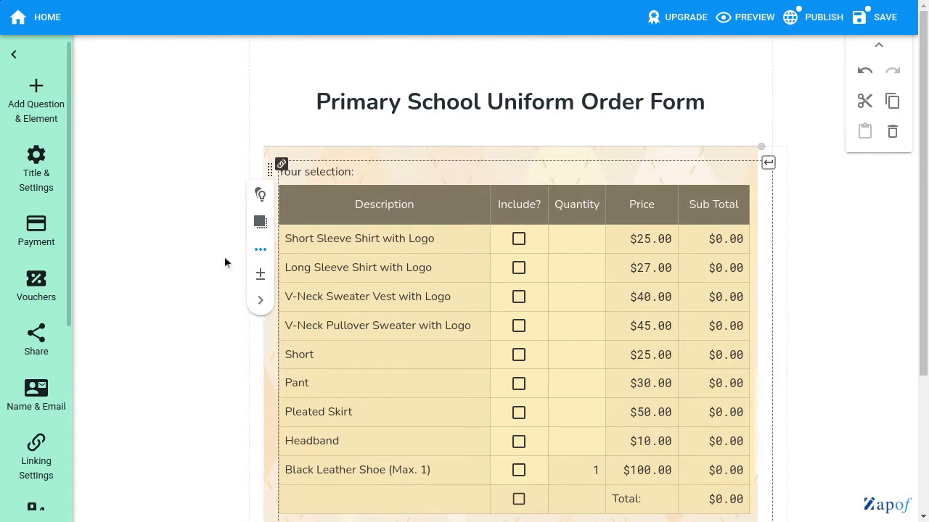
Turn off keeping the source's color theme and background for the linked element.
left_click(261, 250)
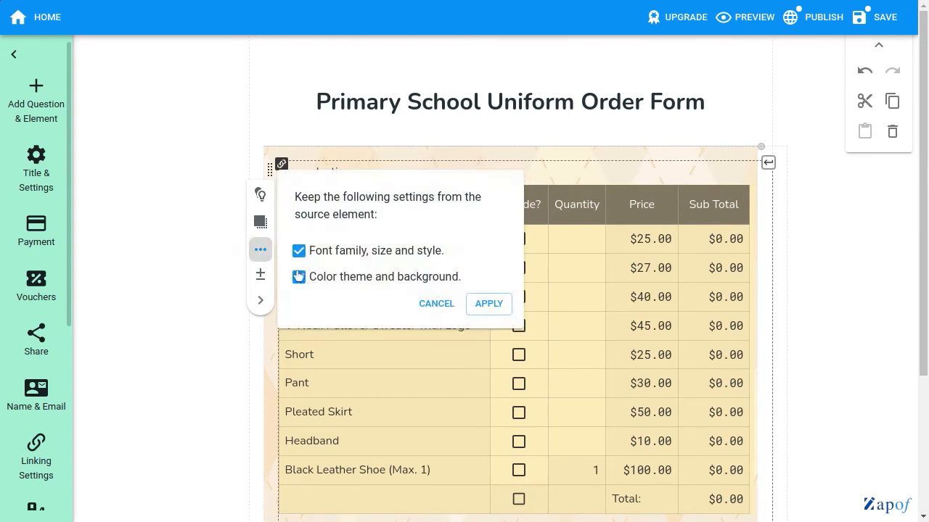
left_click(294, 276)
left_click(493, 303)
Insert a new line below the linked order form and select it as the insertion point.
scroll(798, 404, "down", 2)
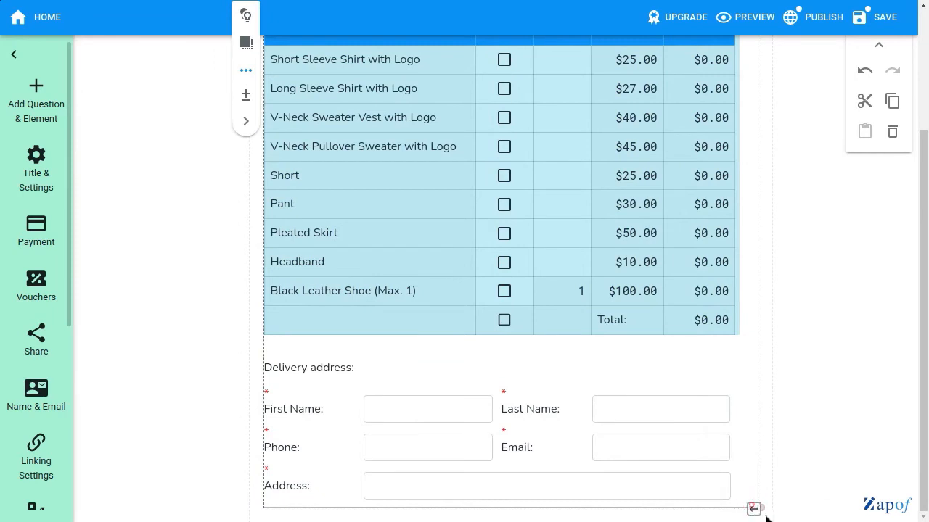
scroll(758, 513, "down", 1)
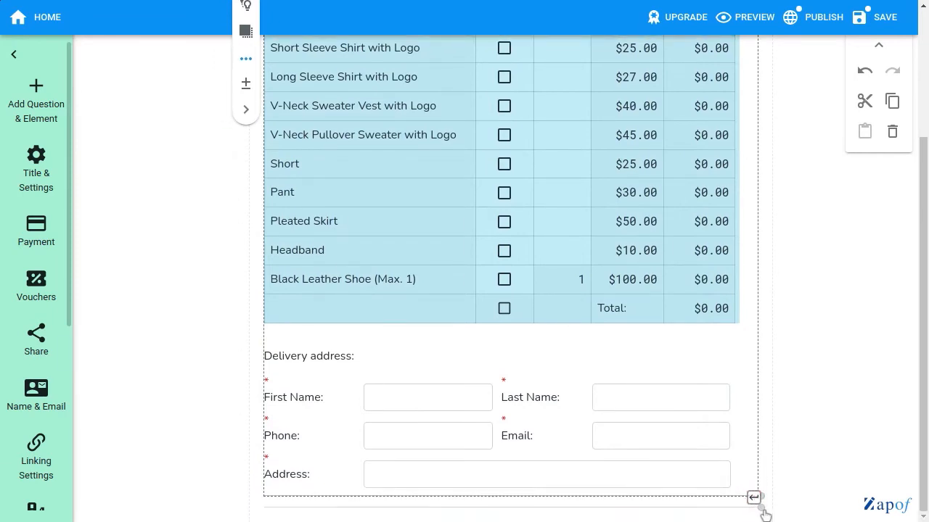
left_click(761, 512)
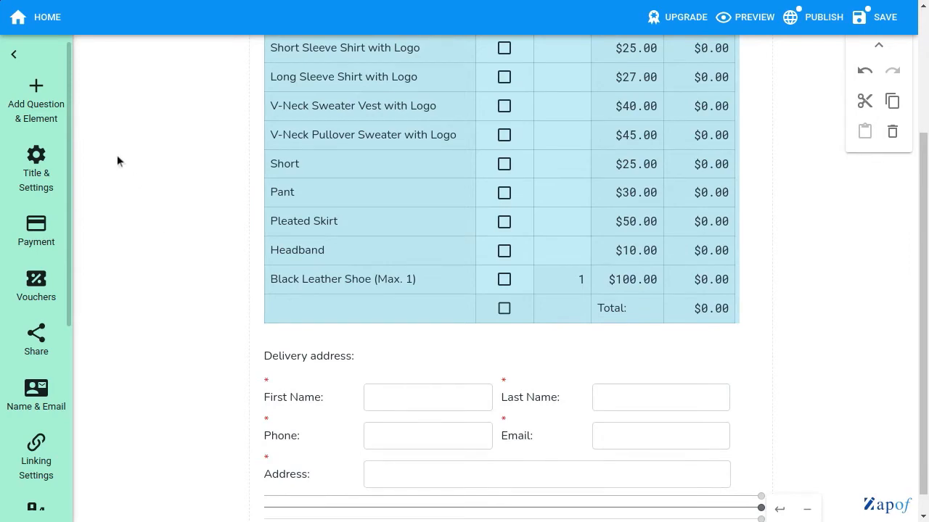
Add a text element below the linked form reading "You have won a T-Shirt! We will send it together with your order.".
left_click(34, 109)
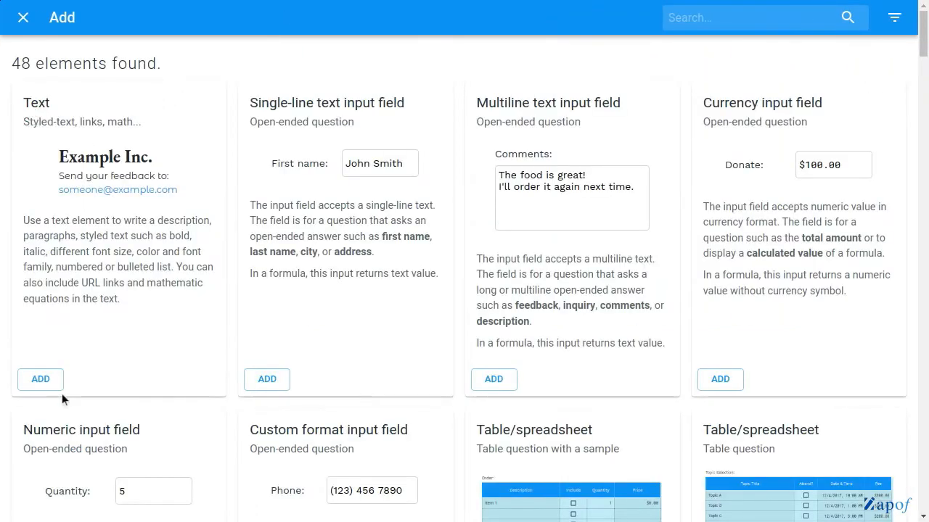
left_click(58, 383)
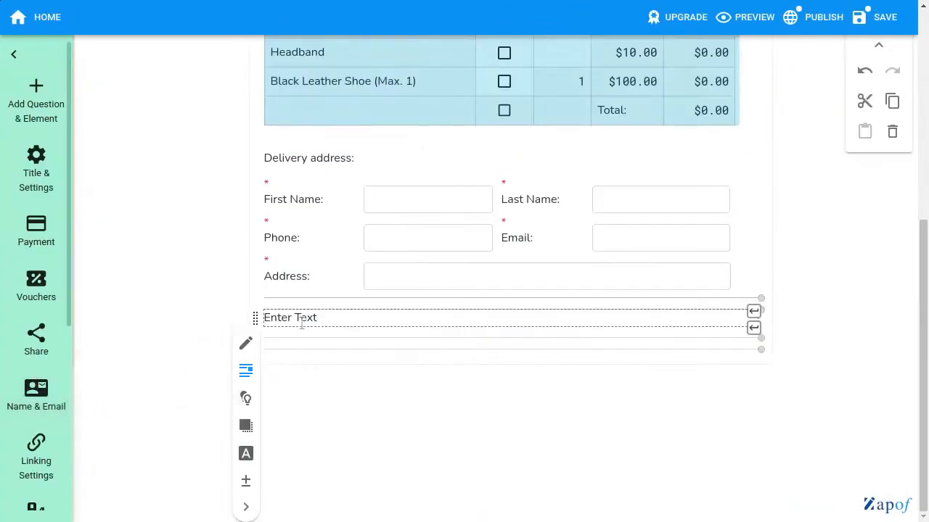
left_click(332, 320)
triple_click(333, 319)
type("You ")
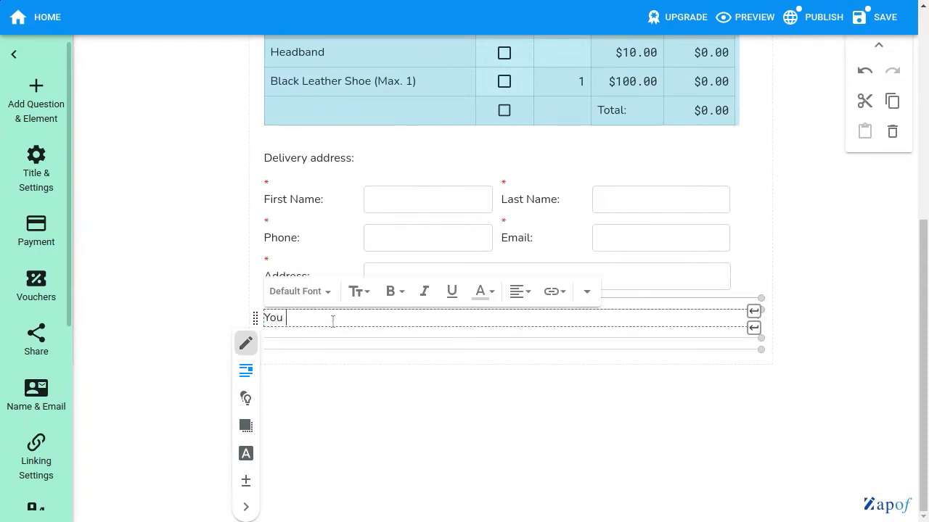
type("have won a T-Shi")
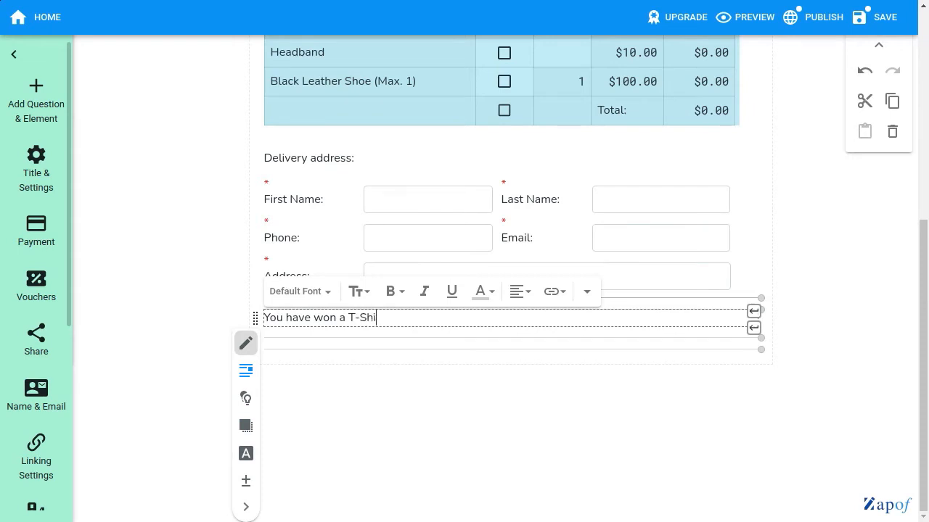
type("rt! We will send it together with")
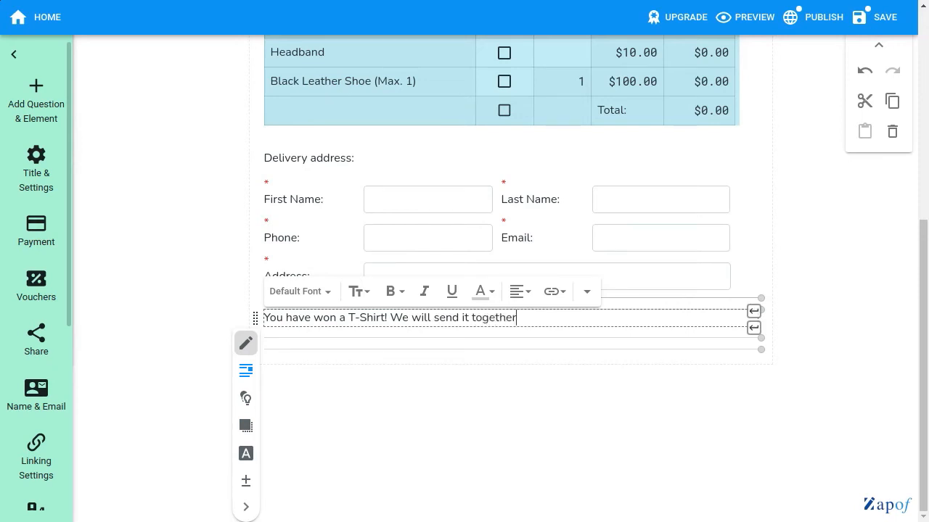
type("ur order.")
Apply the show/hide formula if(QUESTION1>100,1,0) to the T-shirt message, picking the linked order form as the variable.
left_click(246, 399)
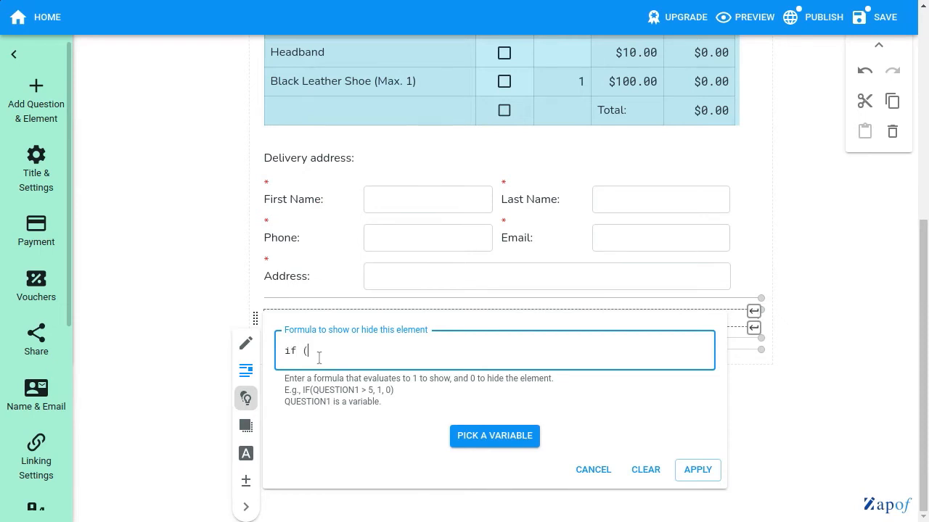
left_click(496, 440)
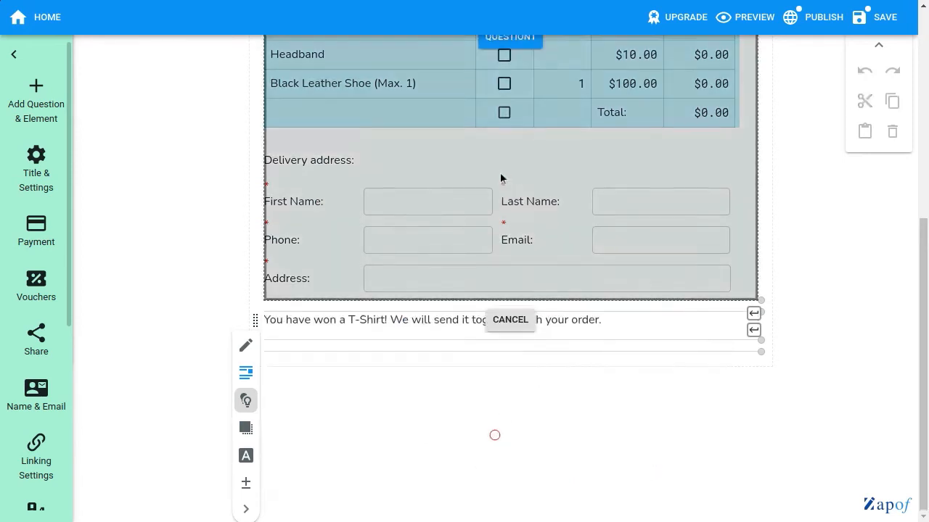
scroll(500, 177, "up", 3)
left_click(507, 151)
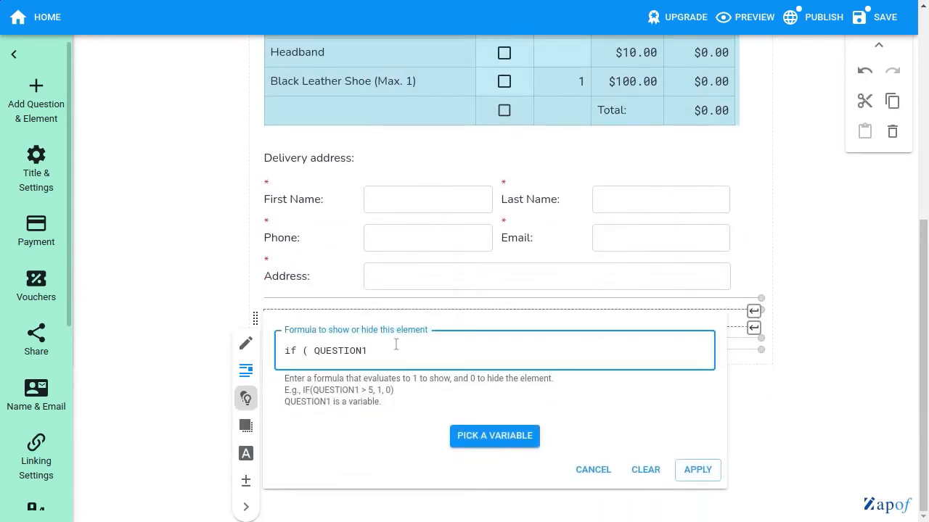
type(">100,1,0)")
left_click(687, 471)
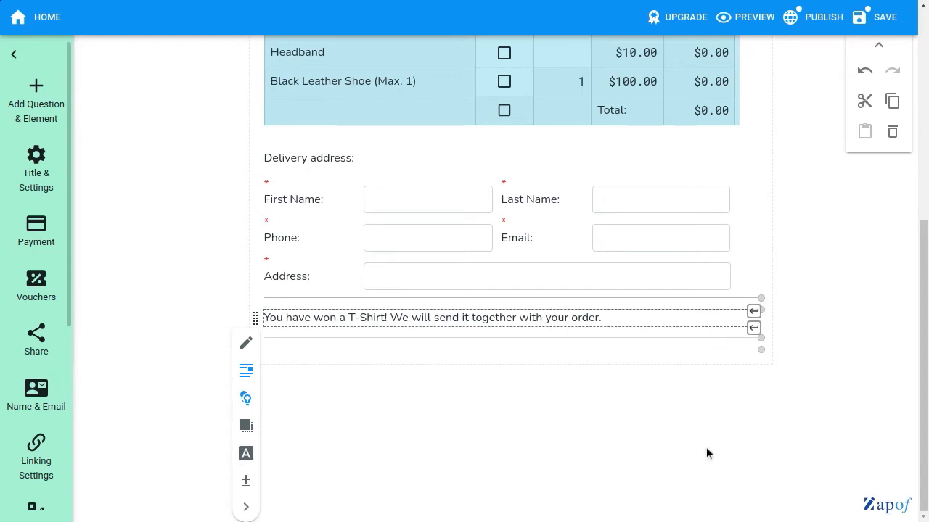
Preview the form with Black Leather Shoe and one Headband selected, check the T-shirt message against the total, and close the preview.
left_click(743, 17)
left_click(453, 251)
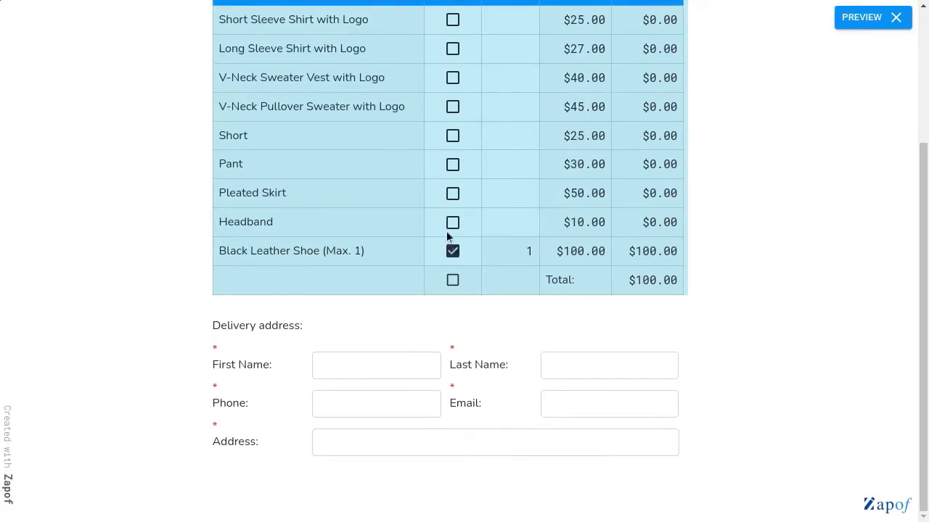
left_click(453, 225)
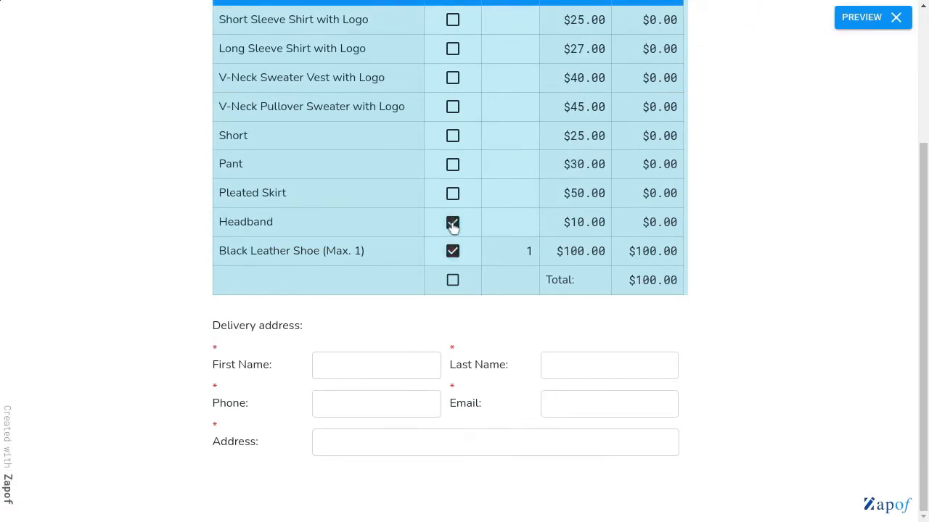
left_click(508, 222)
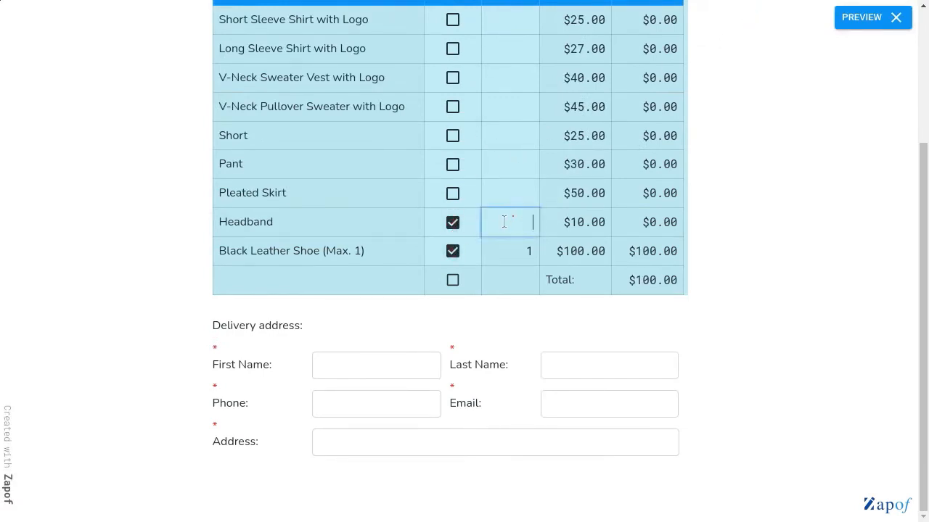
left_click(515, 285)
scroll(532, 390, "down", 1)
left_click_drag(554, 484, 266, 476)
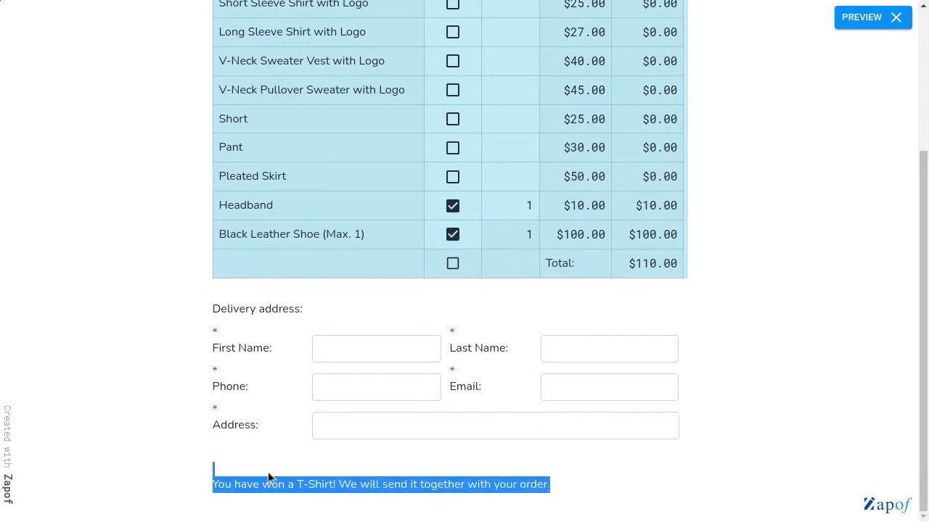
left_click_drag(680, 265, 628, 263)
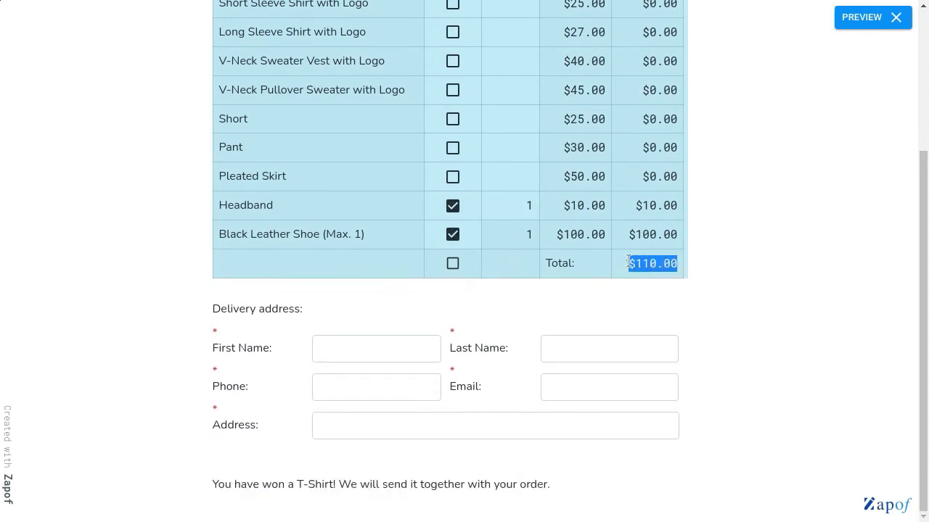
left_click(849, 13)
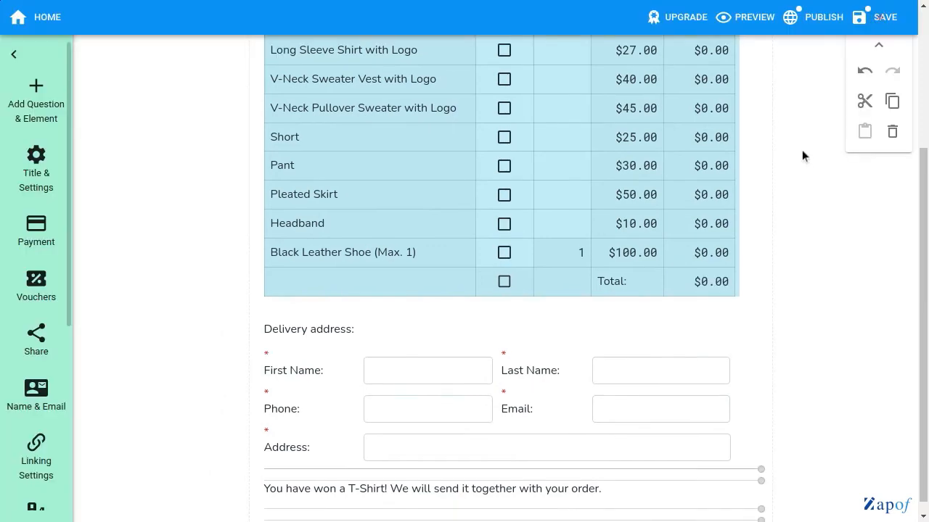
Publish the Primary School Uniform Order Form.
left_click(821, 29)
scroll(820, 180, "up", 3)
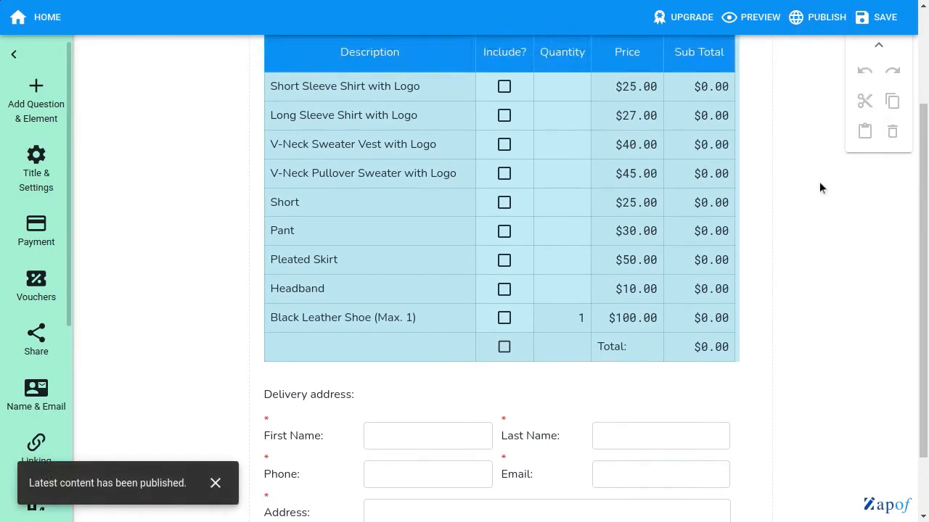
scroll(824, 187, "up", 1)
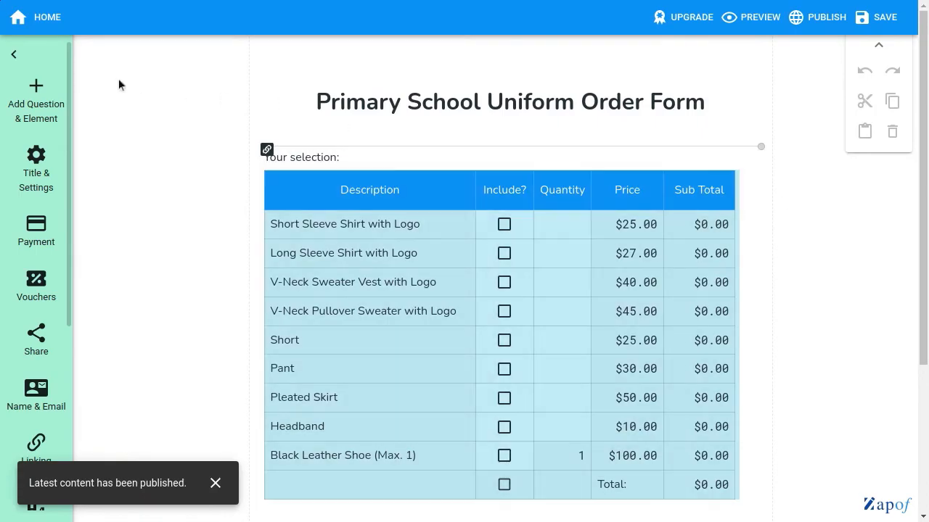
Create a new blank form and add a text element reading "Secondary School Uniform Order Form".
left_click(42, 22)
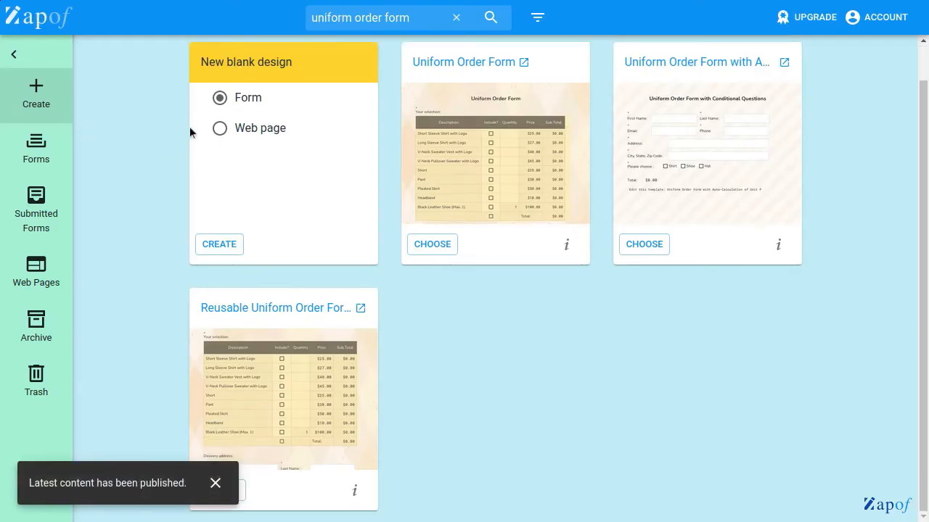
left_click(227, 248)
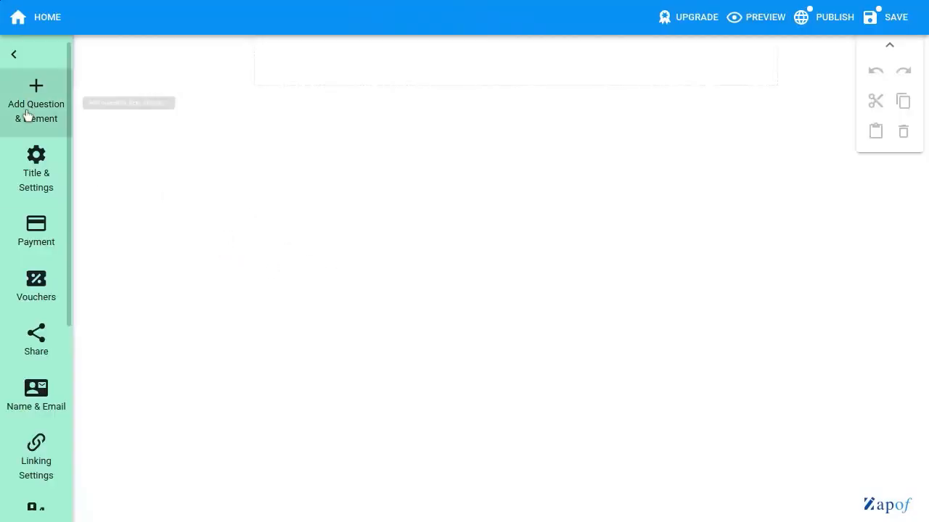
left_click(27, 116)
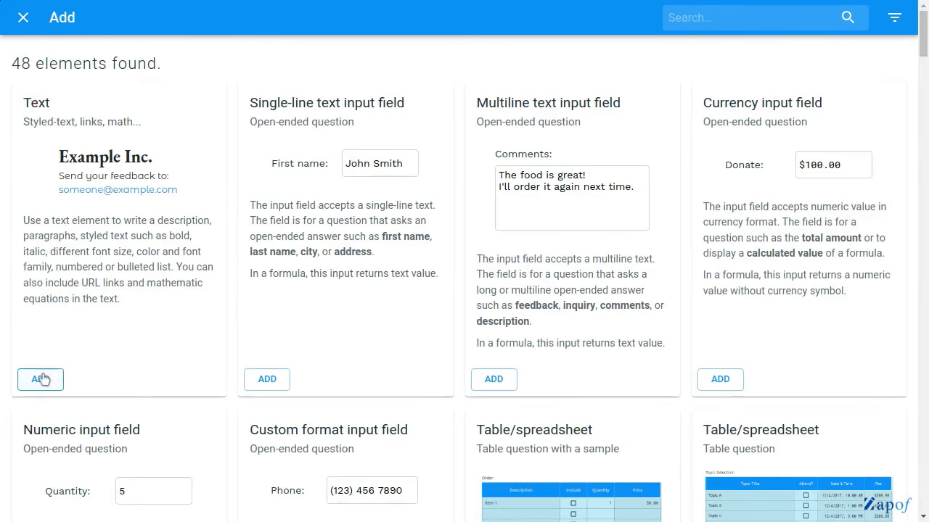
left_click(41, 379)
left_click(340, 82)
key("ctrl+a")
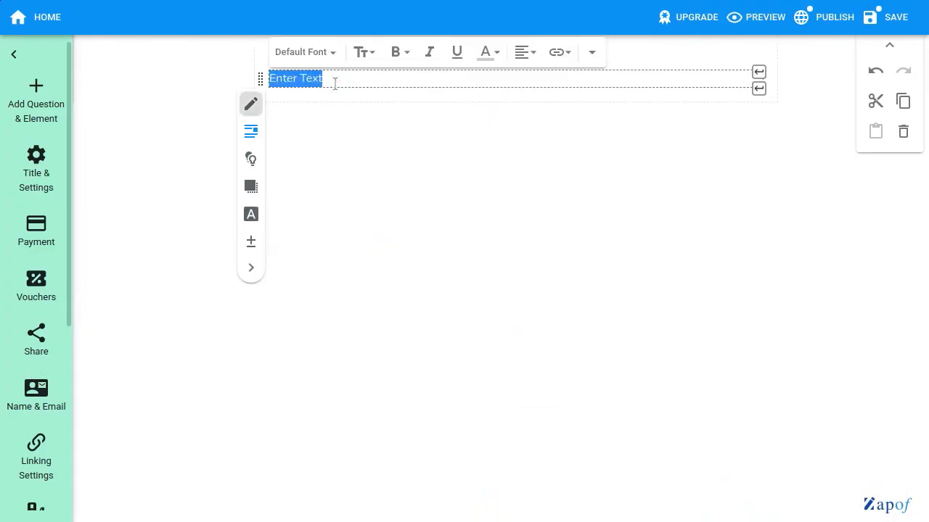
type("Second")
type("ay")
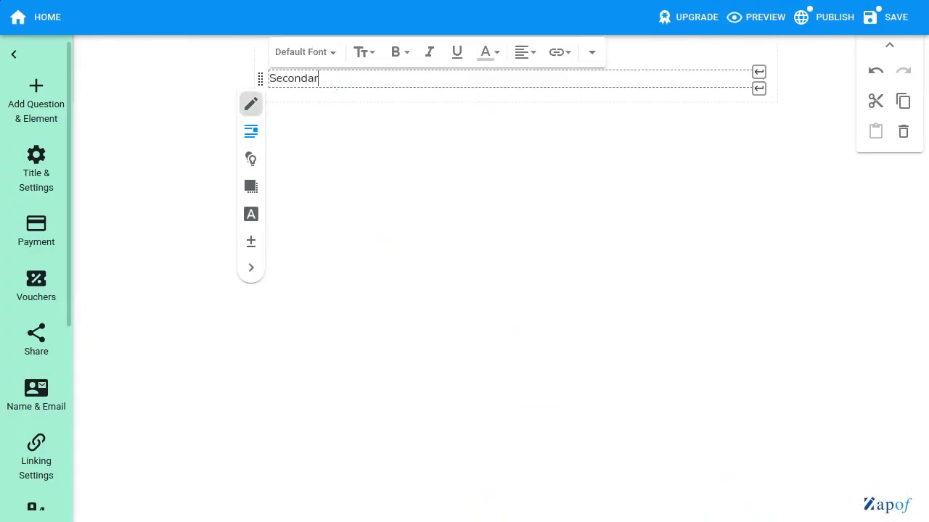
type("y School Uniform Order Fo")
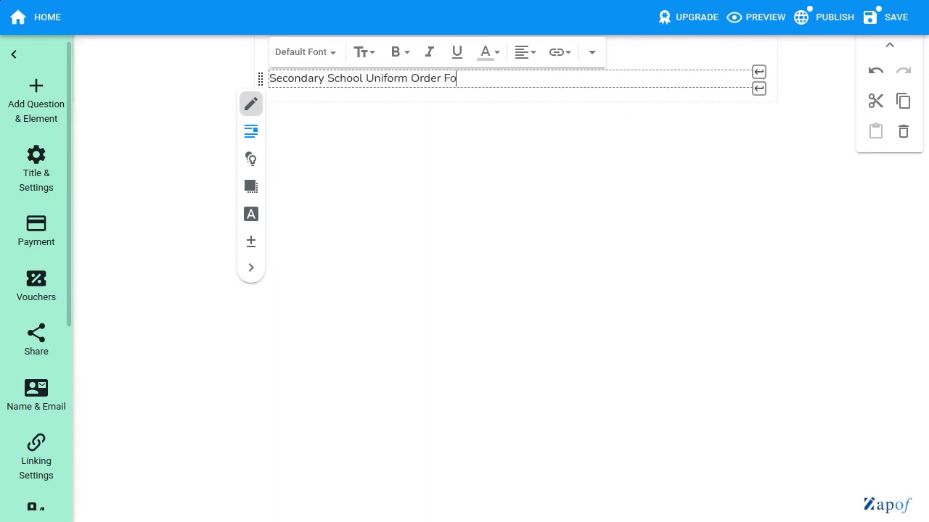
type("rm")
Center the Secondary School Uniform Order Form title and format it as Heading 1.
key("ctrl+a")
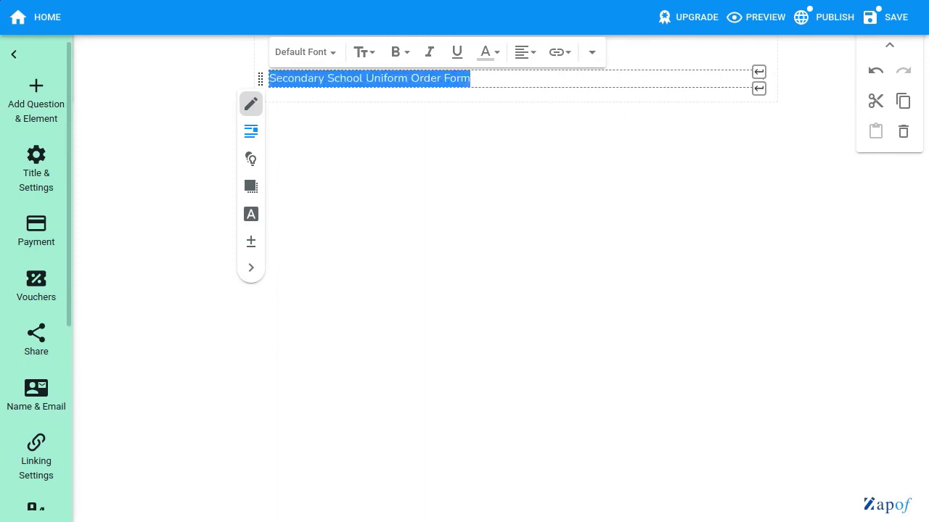
left_click(523, 53)
left_click(524, 119)
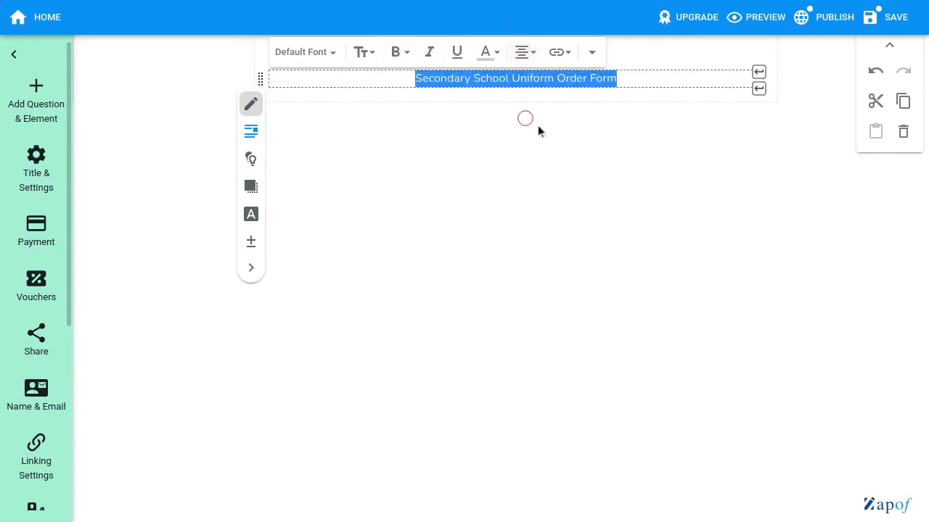
left_click(595, 52)
left_click(574, 119)
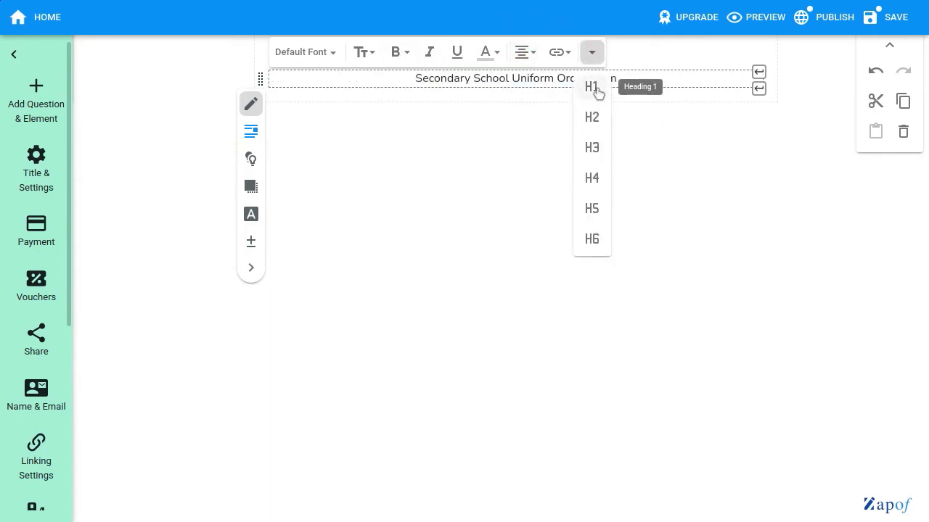
left_click(594, 89)
Add a linked element on a new line below the secondary school title, linking the Reusable Uniform Order Form.
left_click(760, 137)
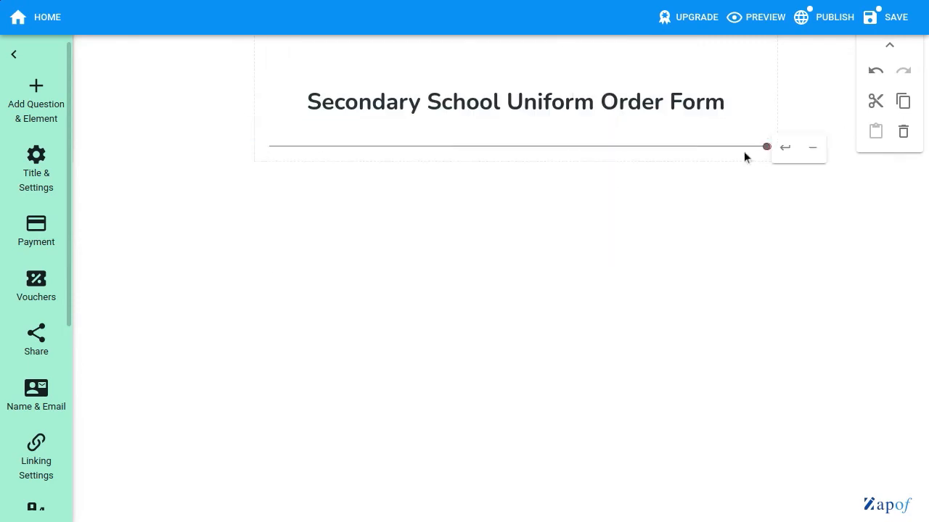
left_click(36, 102)
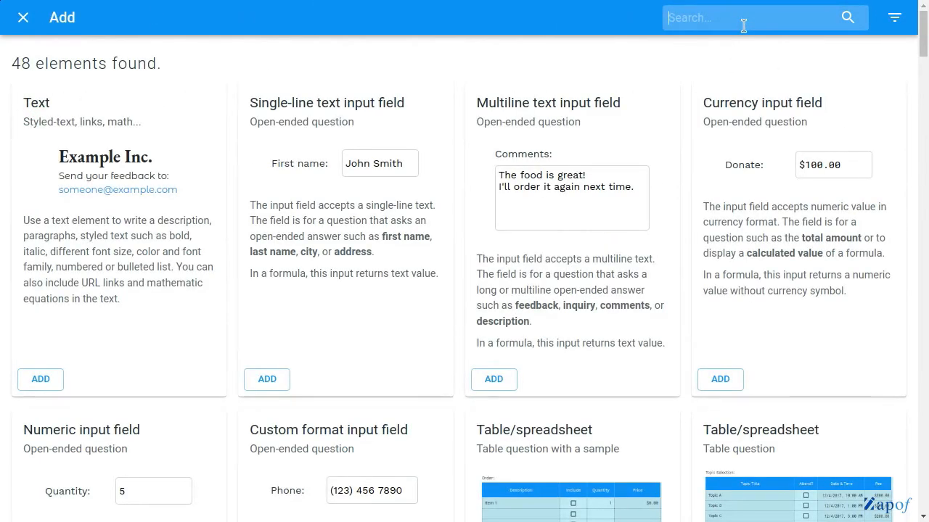
type("linked")
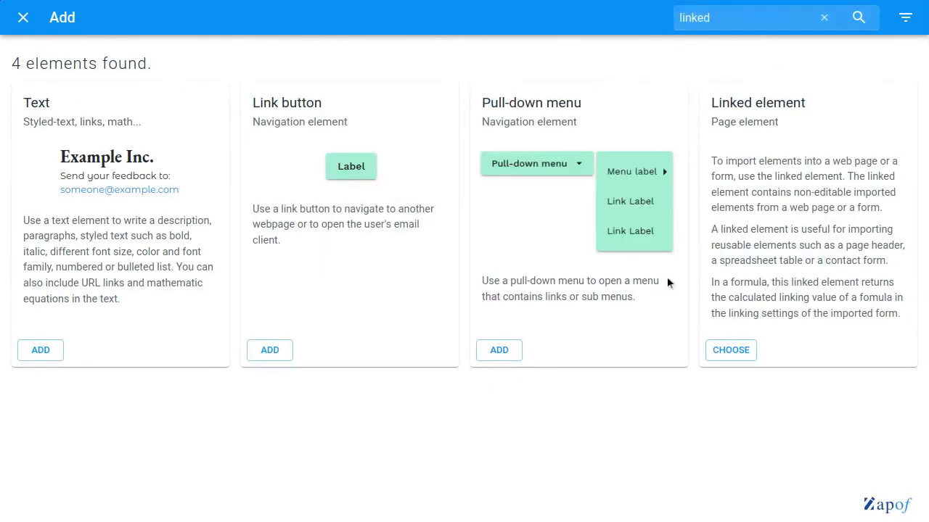
left_click(724, 350)
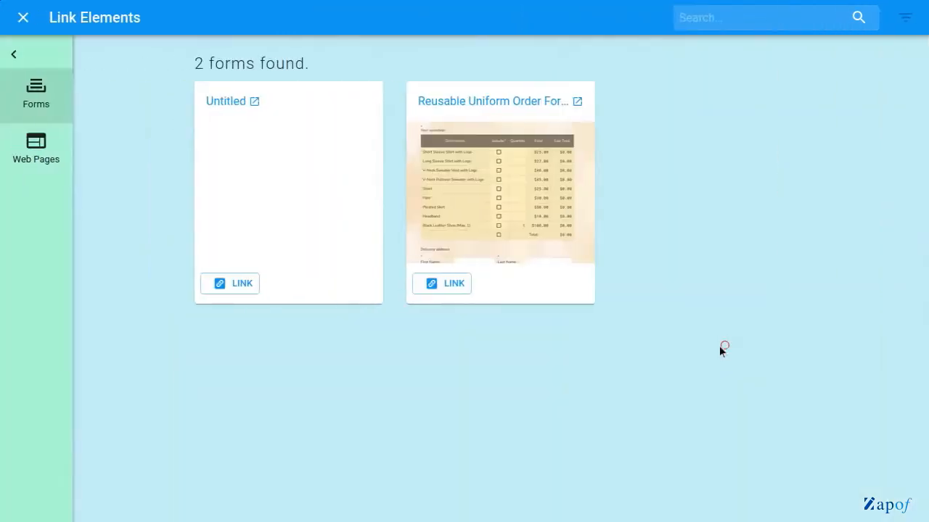
left_click(434, 287)
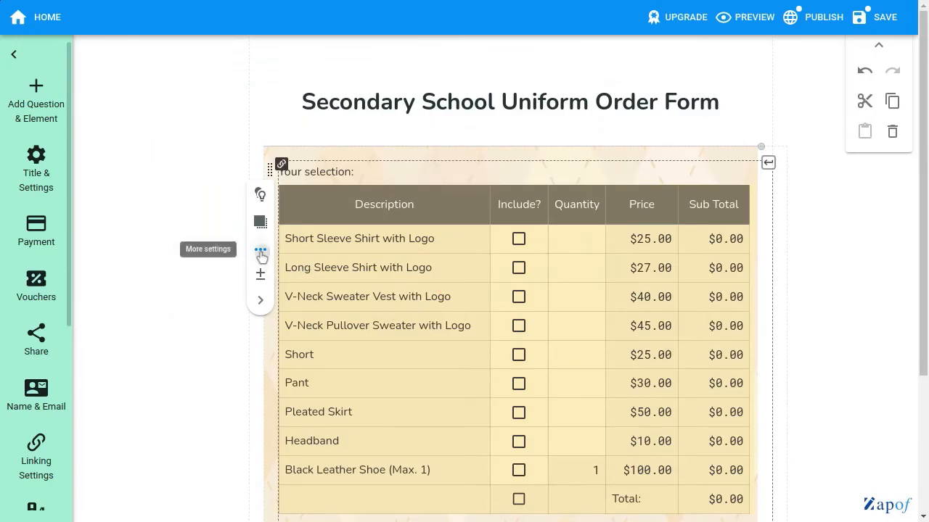
Turn off keeping the source's color theme and background for the linked element in the secondary school form.
left_click(260, 251)
left_click(299, 276)
left_click(484, 305)
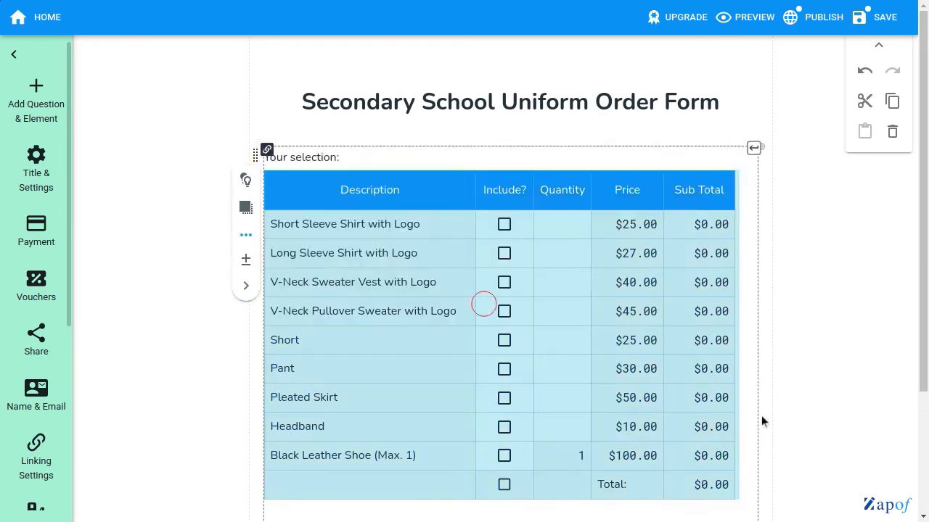
Append a new line below the linked uniform order form and add a text element there.
scroll(769, 421, "down", 2)
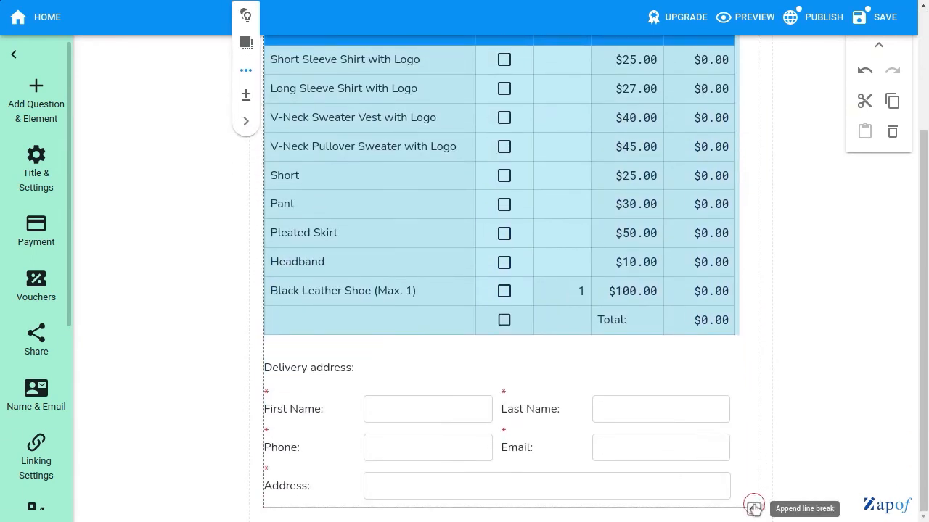
left_click(754, 507)
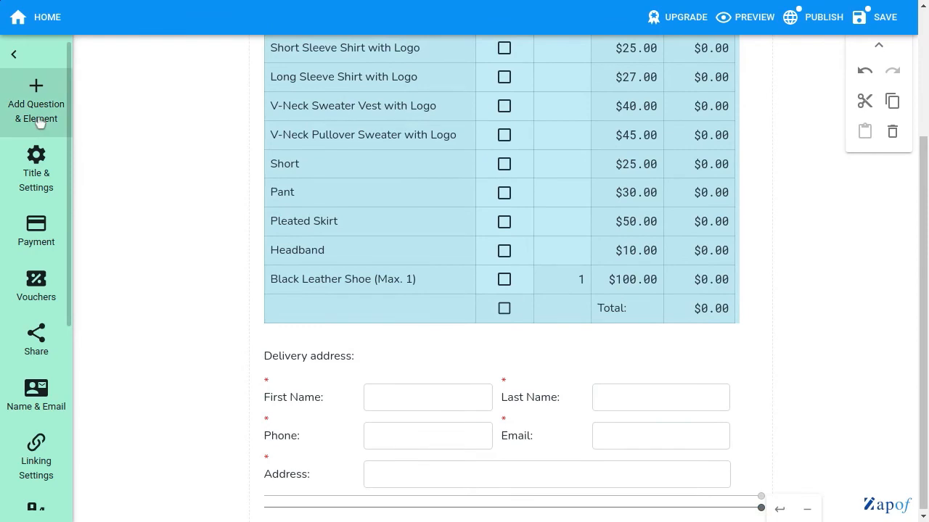
left_click(37, 101)
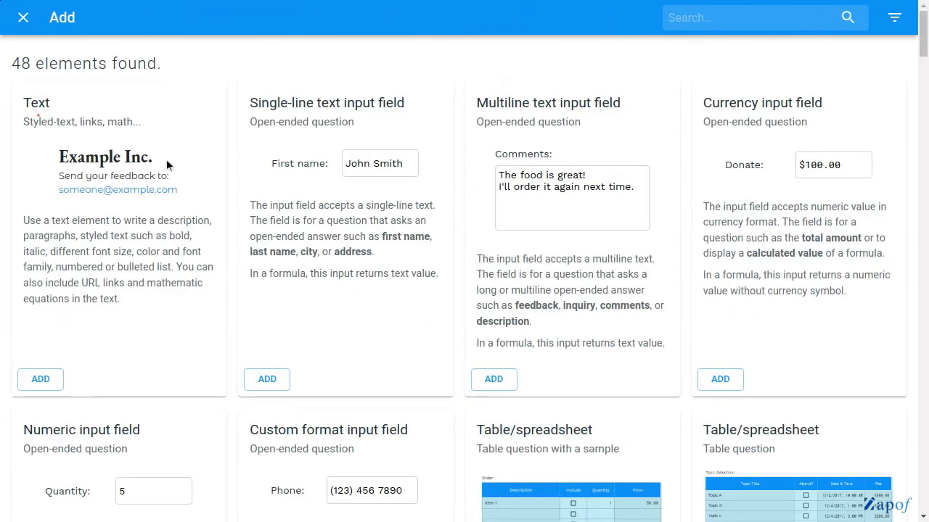
left_click(36, 383)
Replace the new element's placeholder text with "You have won a Scientific Calculator! We will send it together with your order.".
left_click(316, 319)
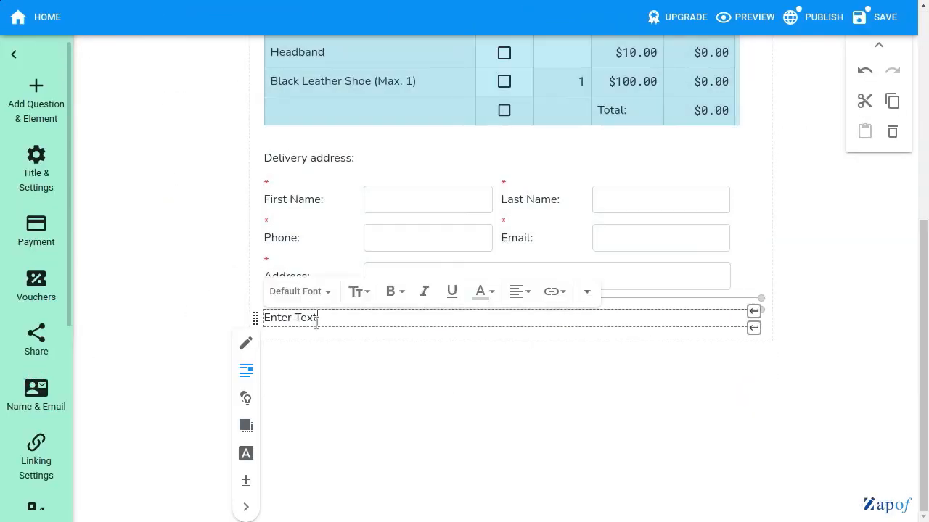
key("ctrl+a")
type("You ")
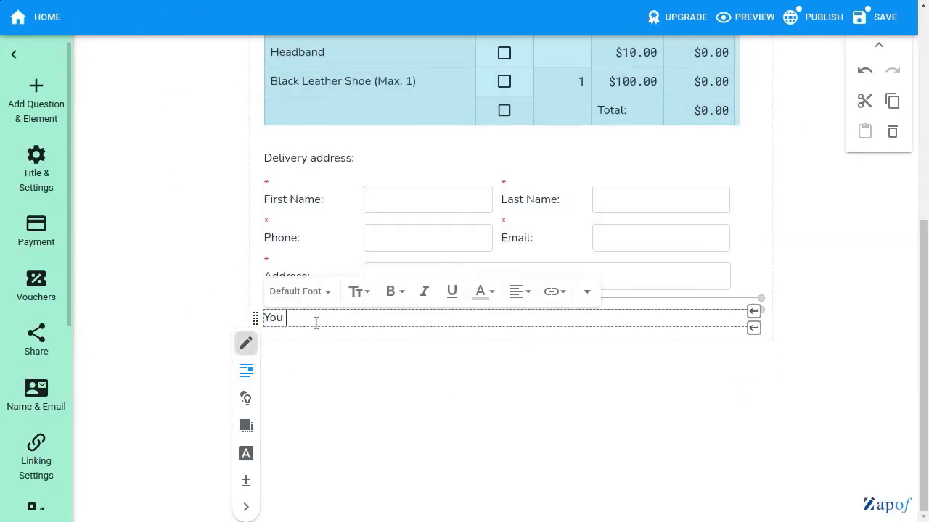
type("have won a Scie")
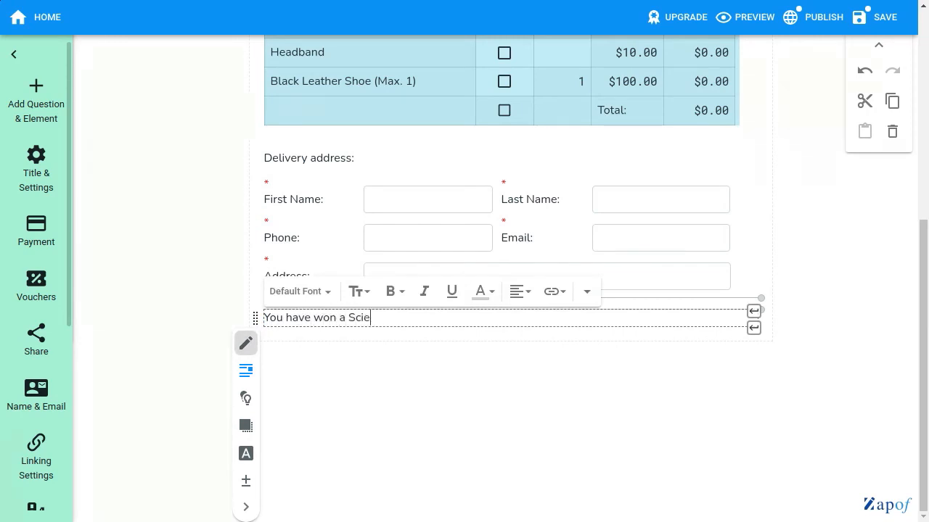
type("ntific Calculator! ")
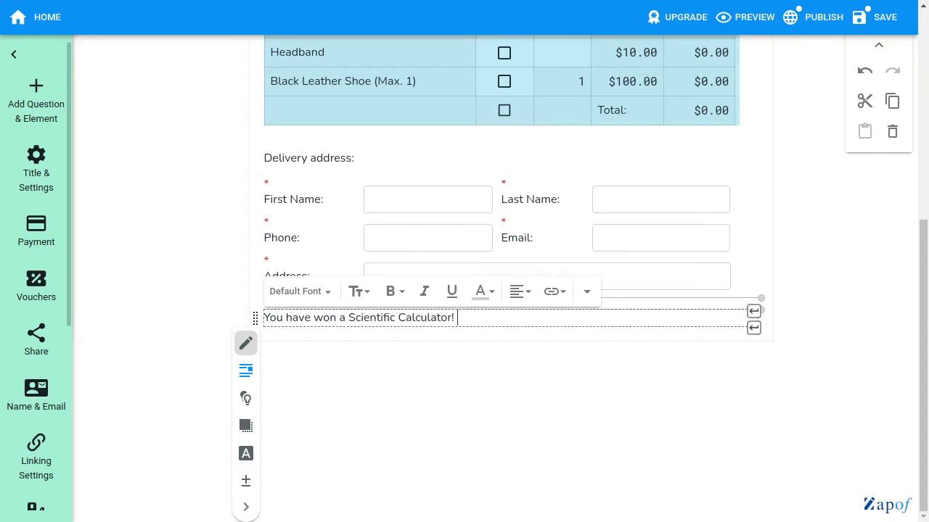
type("We will sen")
type("d it toe")
type("gether ")
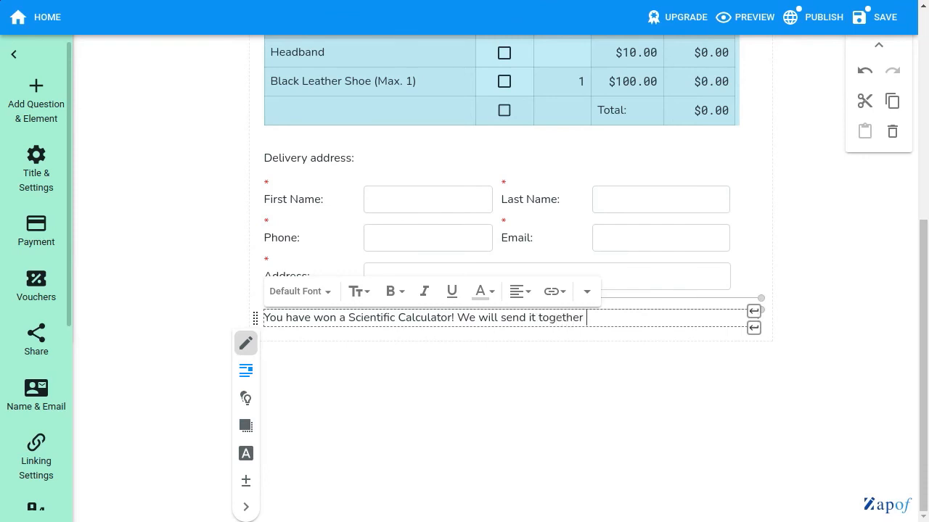
type("with your order.")
Apply the show/hide formula if ( QUESTION1 >200, 1,0) to the calculator message, picking the linked form as the variable.
left_click(243, 400)
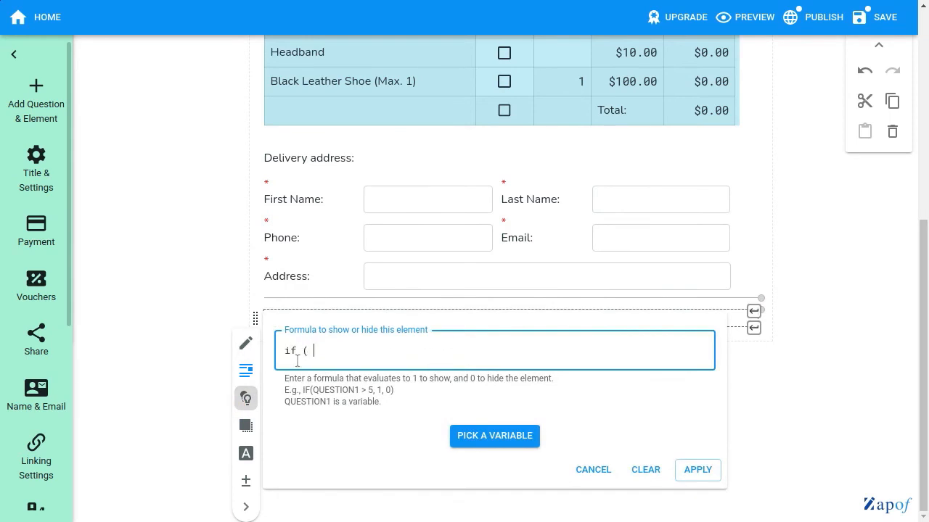
left_click(495, 436)
scroll(491, 206, "up", 3)
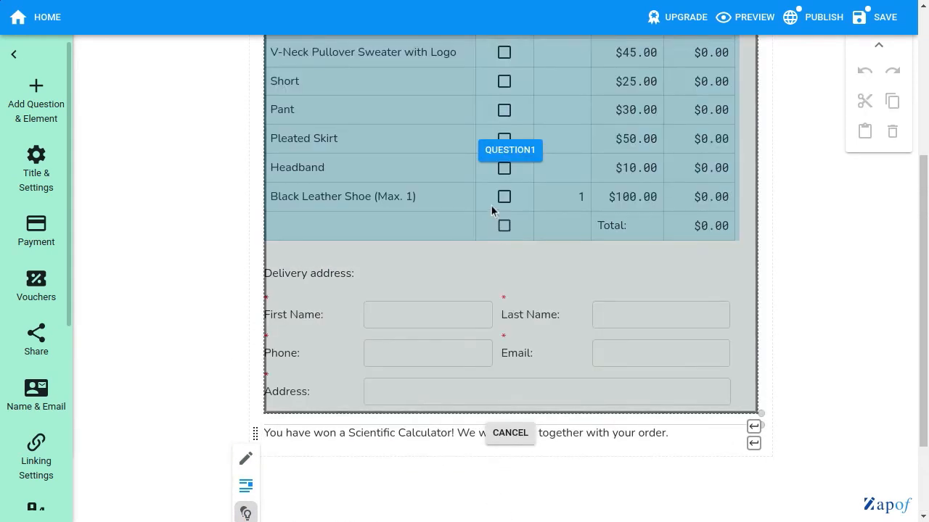
left_click(504, 187)
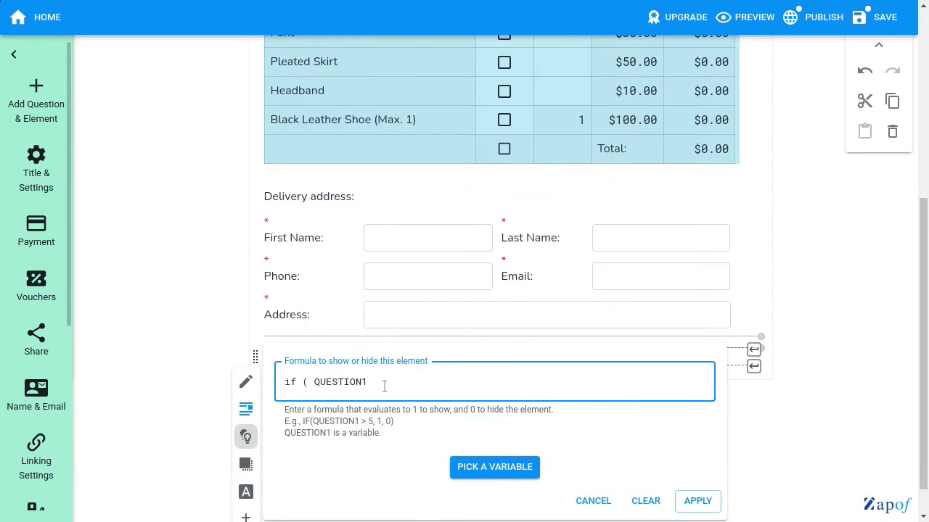
type(">200, 1,0)")
left_click(698, 501)
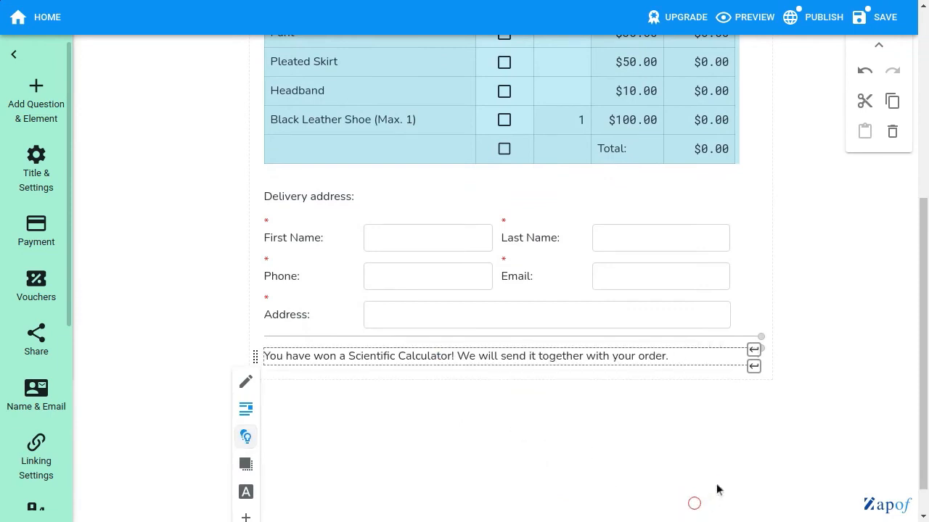
Preview the form and test the conditional message by including the Black Leather Shoe and 11 Headbands, then close the preview.
left_click(745, 21)
left_click(453, 251)
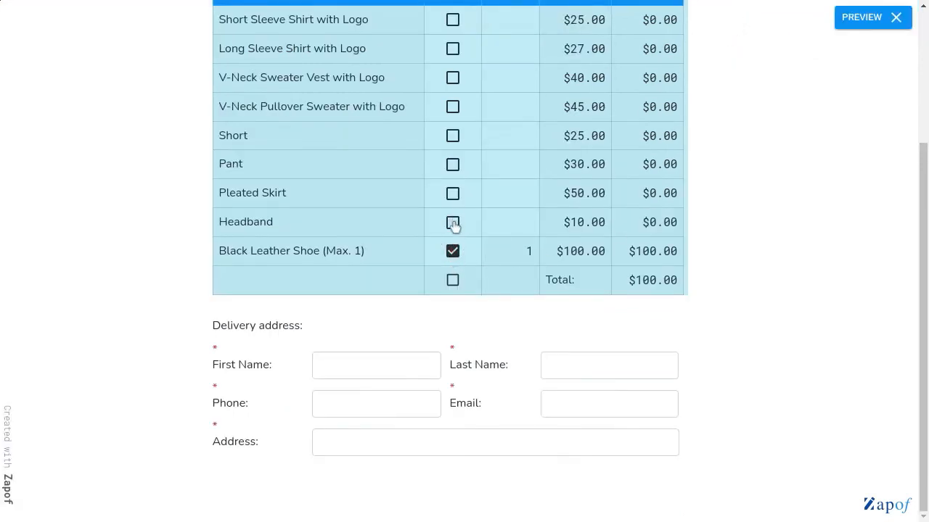
left_click(452, 222)
left_click(514, 223)
type("11")
left_click(506, 255)
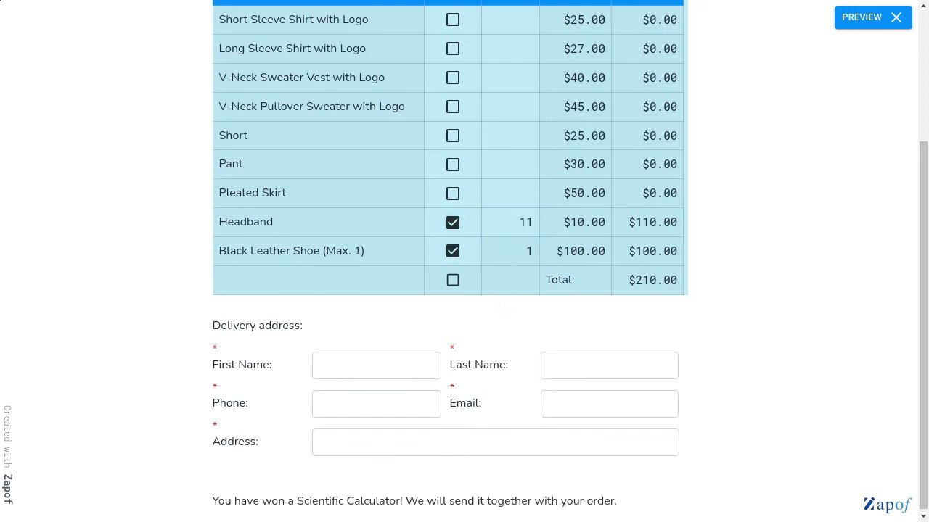
left_click_drag(212, 501, 574, 516)
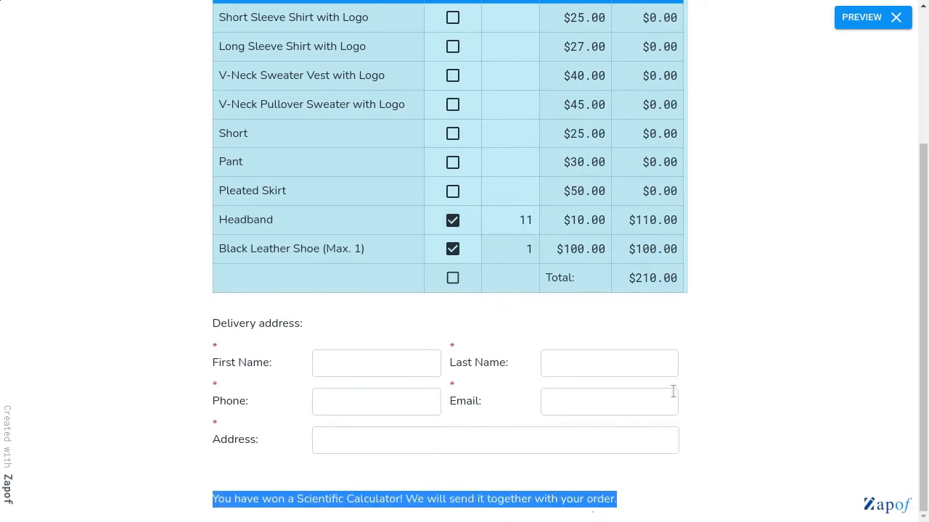
left_click_drag(635, 278, 853, 132)
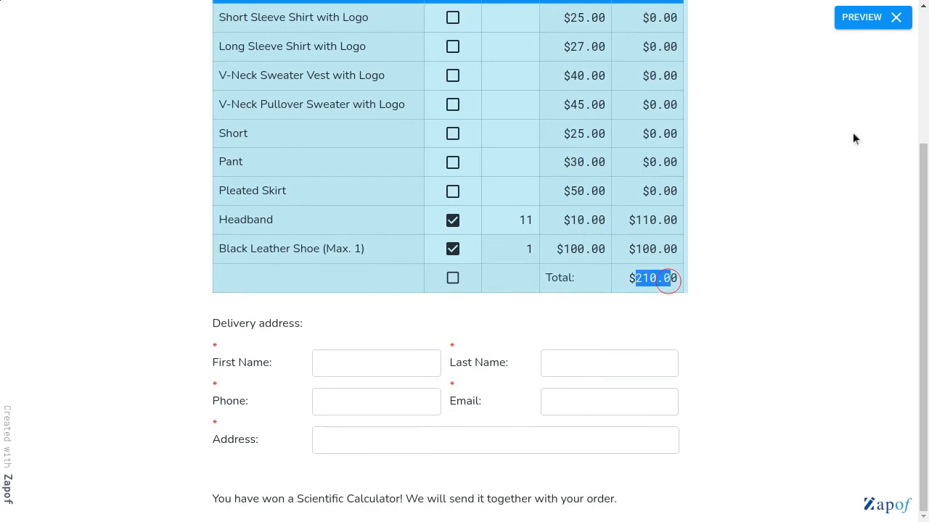
left_click(880, 19)
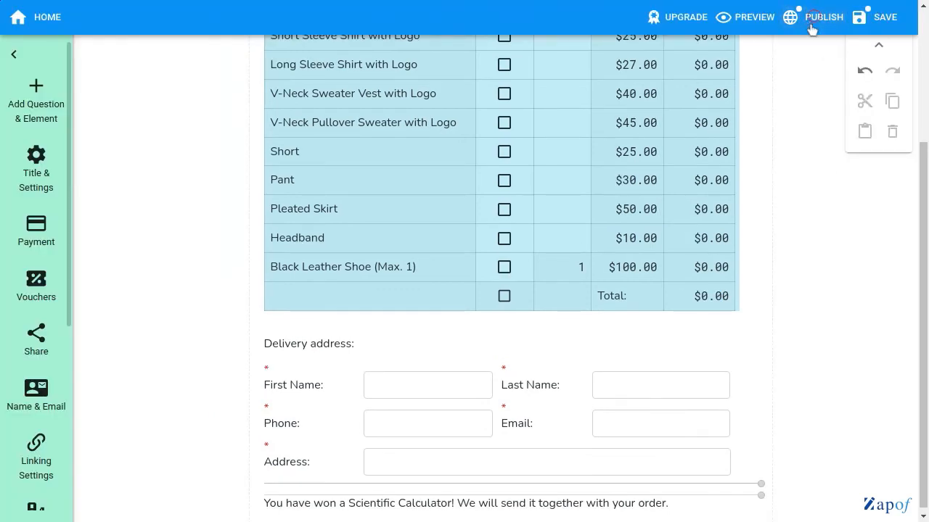
Publish the secondary school form and return to the list of created forms.
left_click(811, 26)
scroll(803, 154, "up", 3)
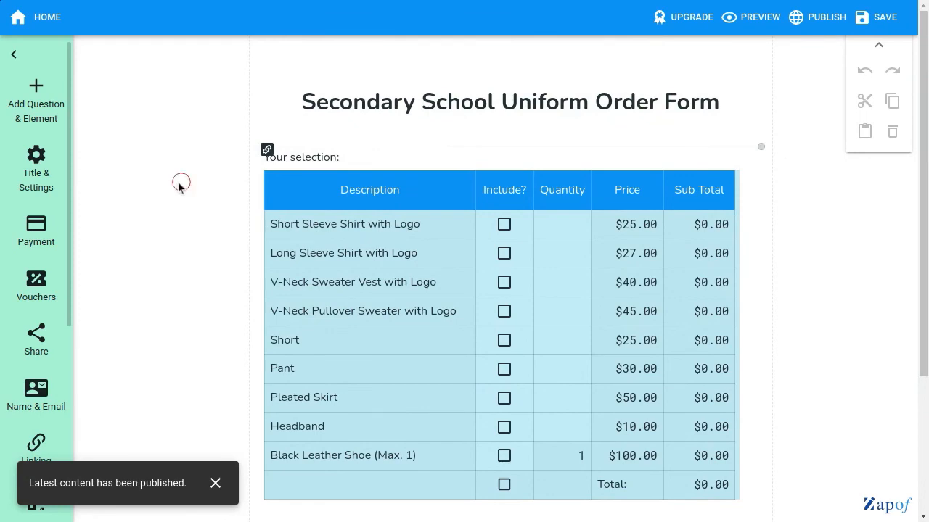
left_click(45, 19)
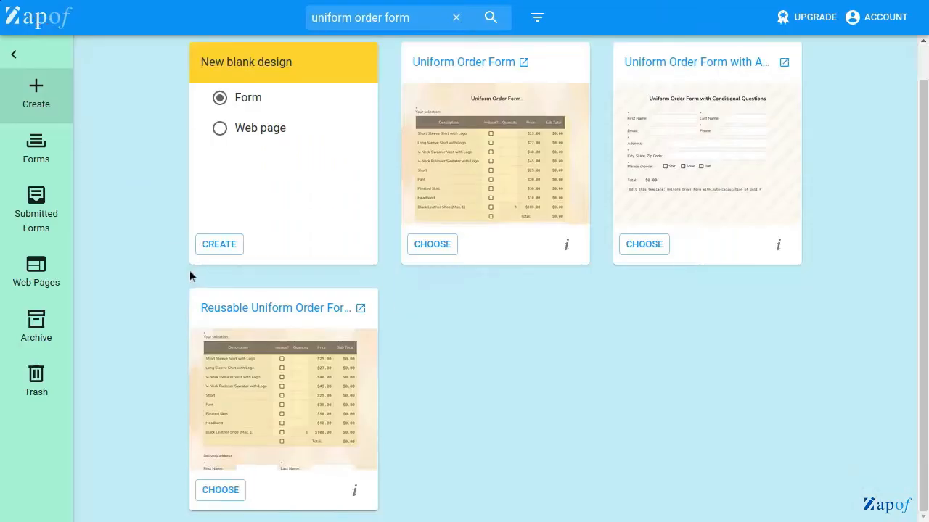
left_click(42, 146)
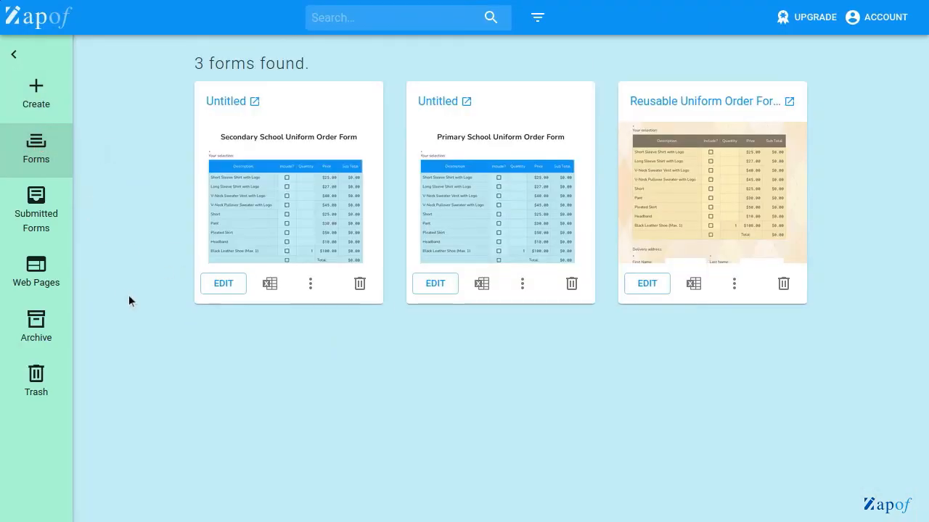